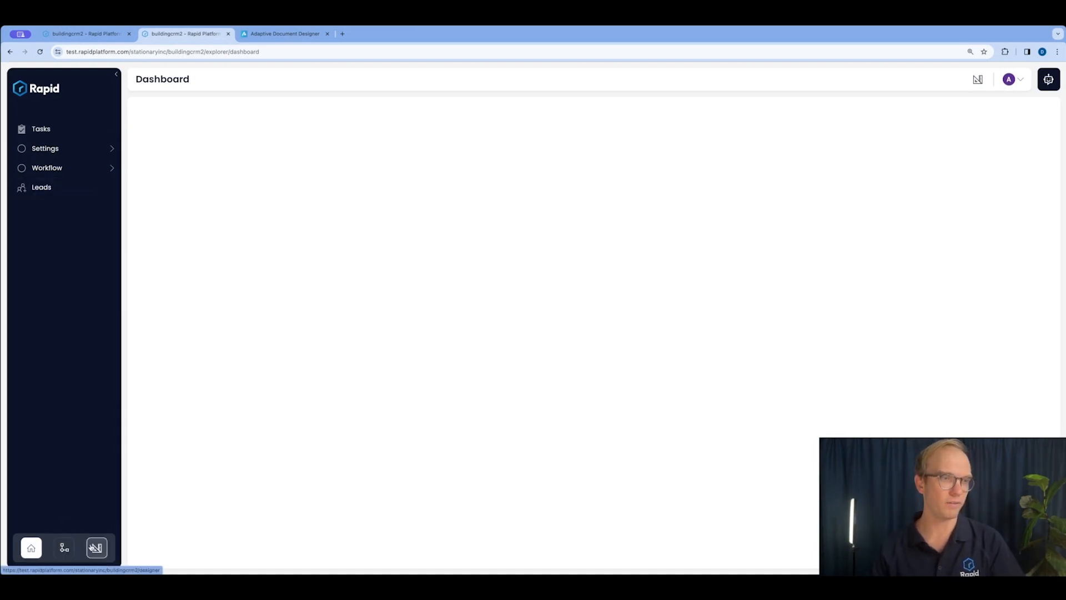
# - Look over the table designer and the existing Leads list
pyautogui.click(96, 547)
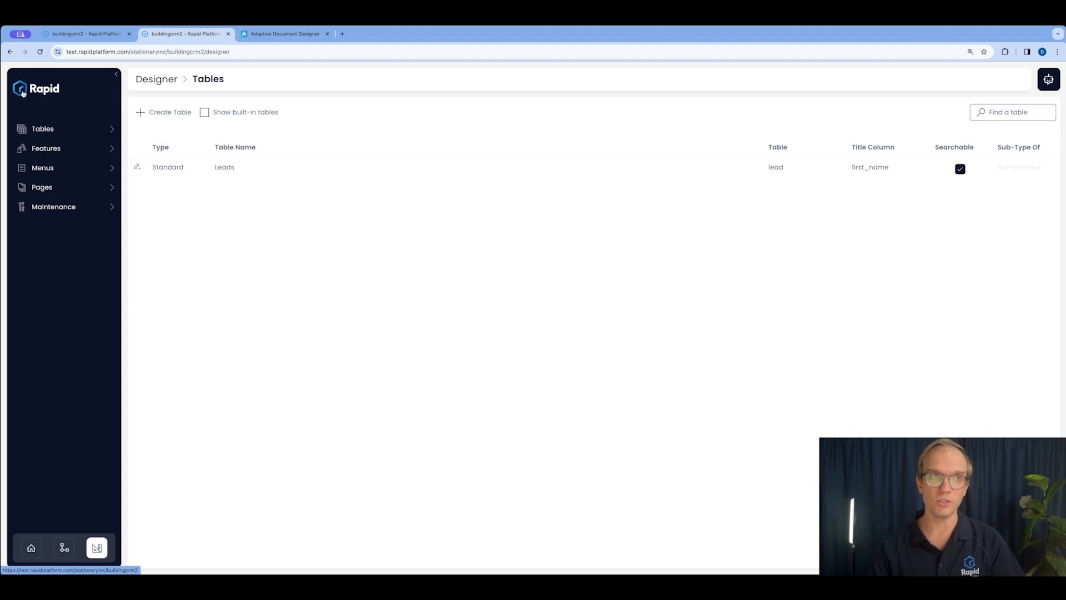
pyautogui.click(22, 91)
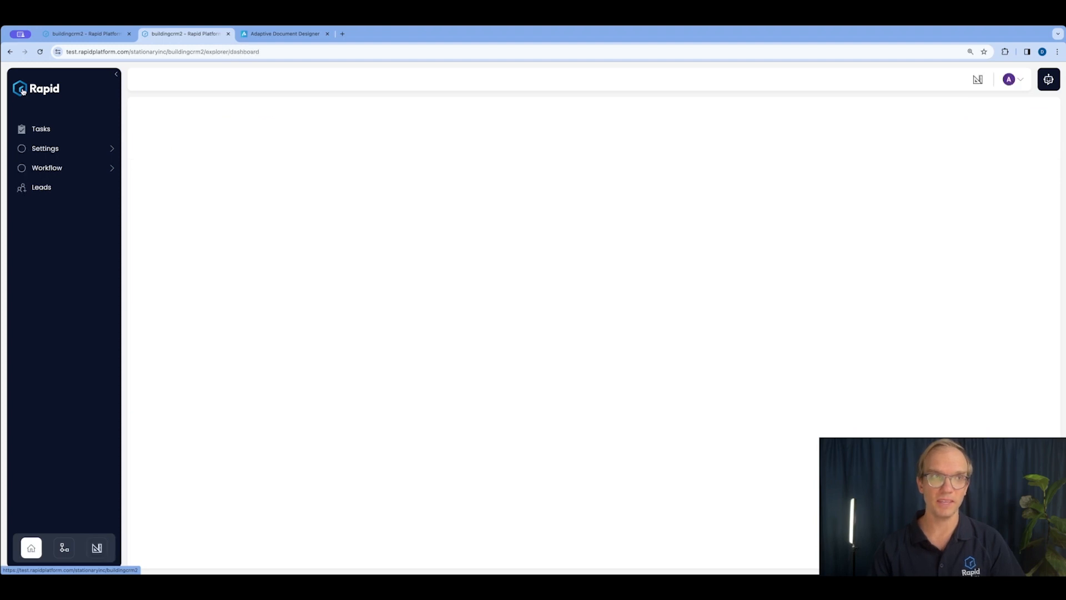
pyautogui.click(56, 189)
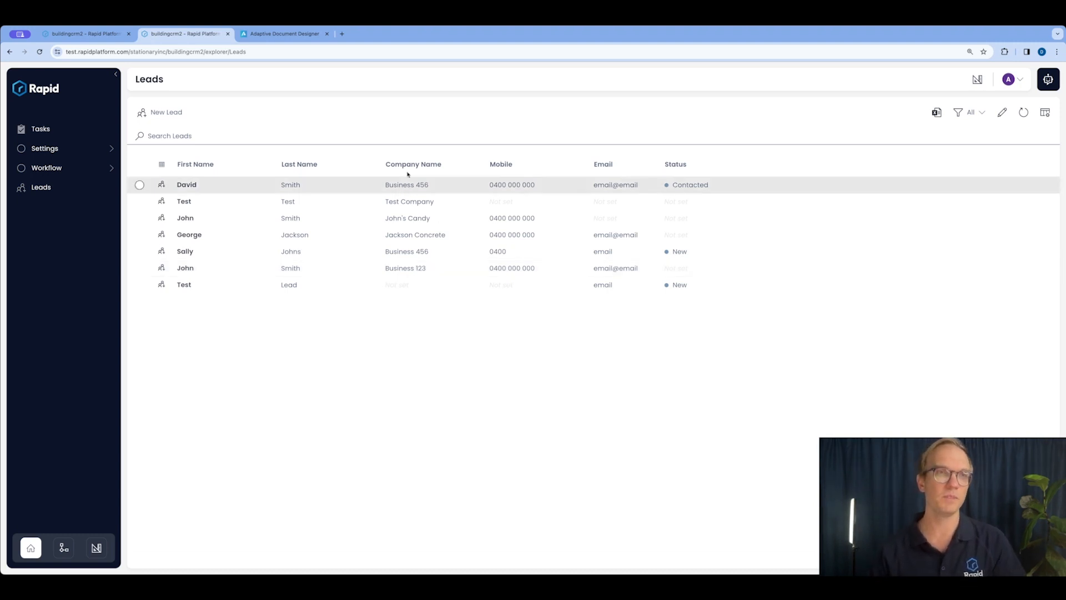
# - Create a new table named Account with its own icon
pyautogui.click(98, 548)
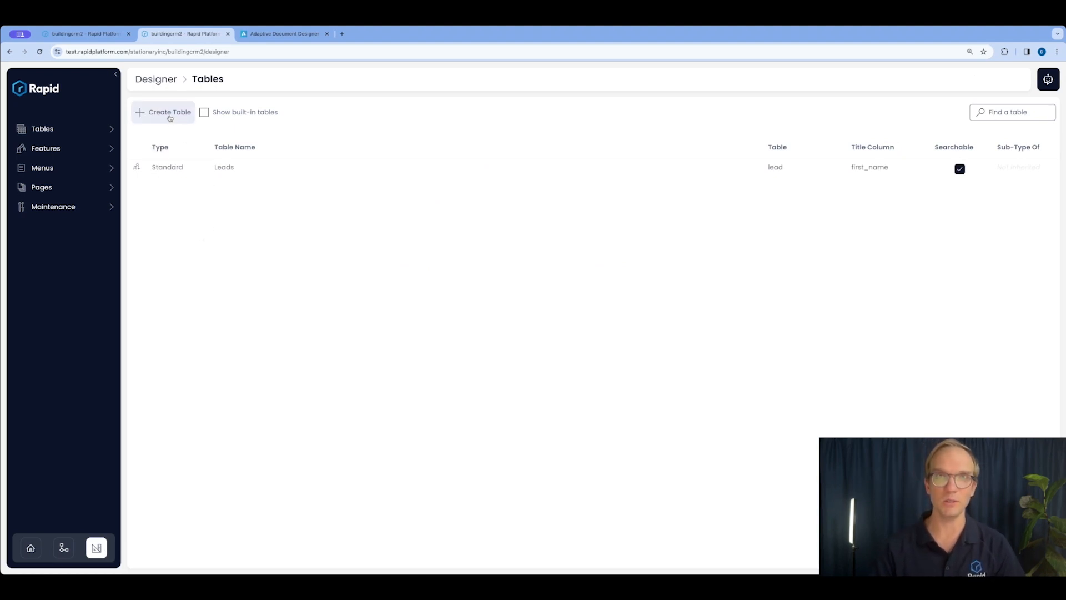
pyautogui.click(168, 114)
pyautogui.write('Account')
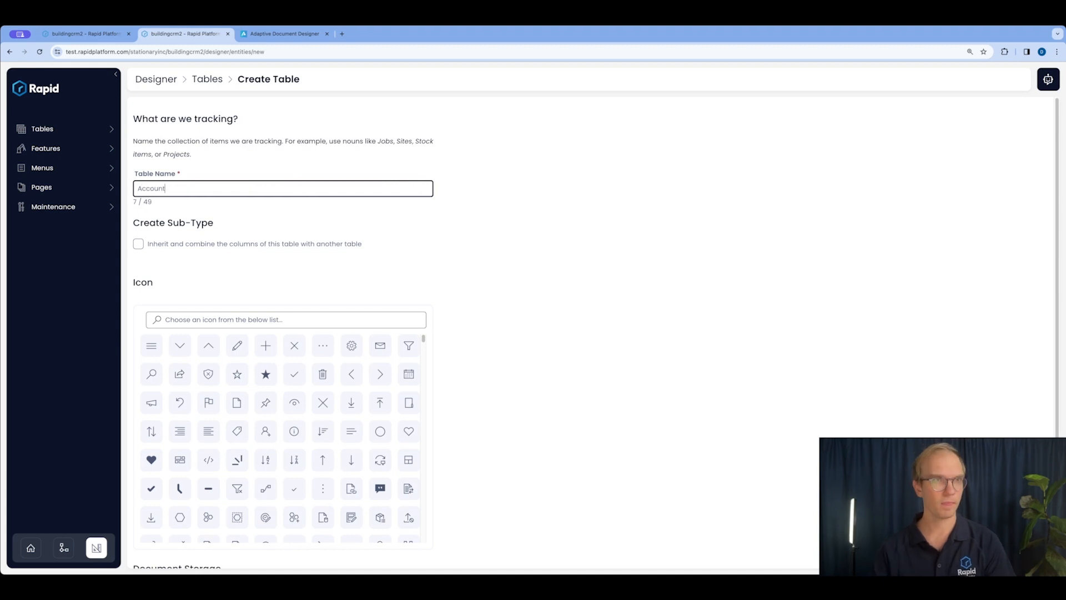
pyautogui.click(211, 322)
pyautogui.click(425, 428)
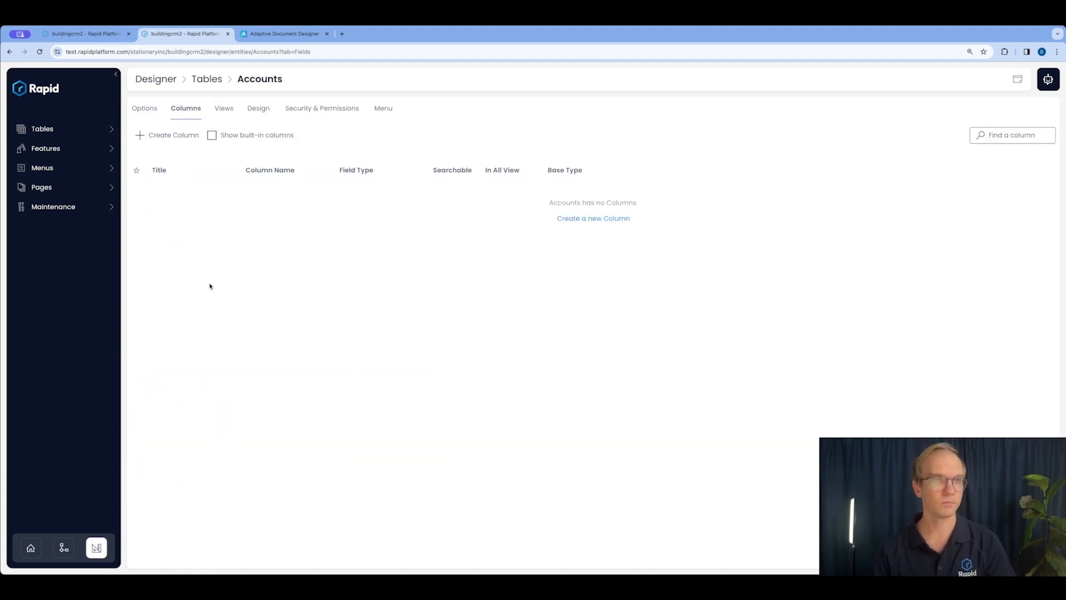
# - Add a Company Name title column and an Email column to the Accounts table
pyautogui.click(593, 219)
pyautogui.write('CompanyName')
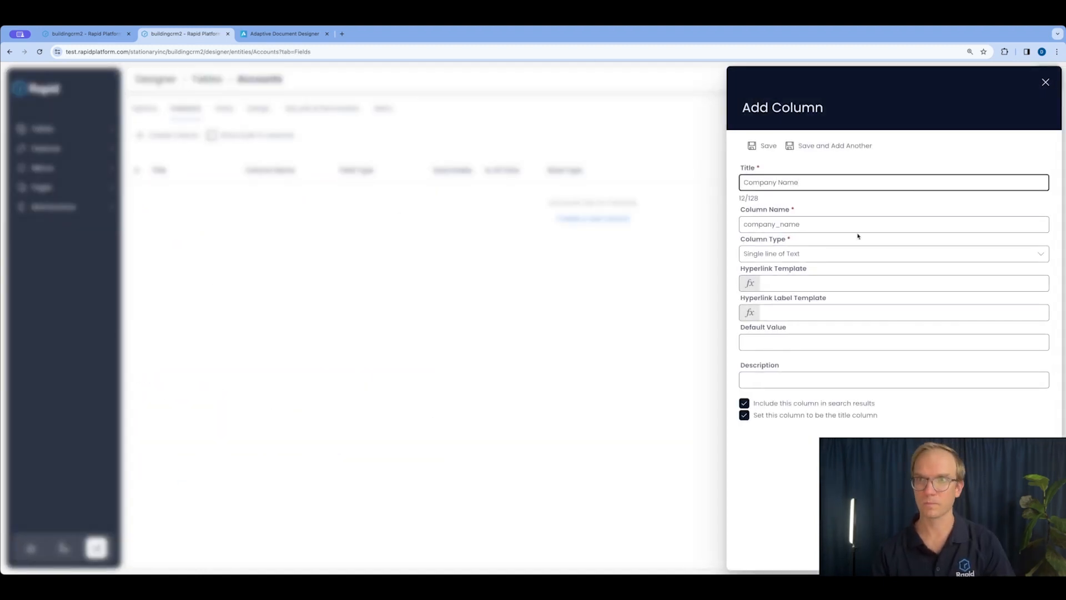
pyautogui.press('Return')
pyautogui.write('Email')
pyautogui.press('Return')
# - Add Mobile and Phone as single-line text columns and Address as a multi-line text column in Accounts
pyautogui.write('Mobile')
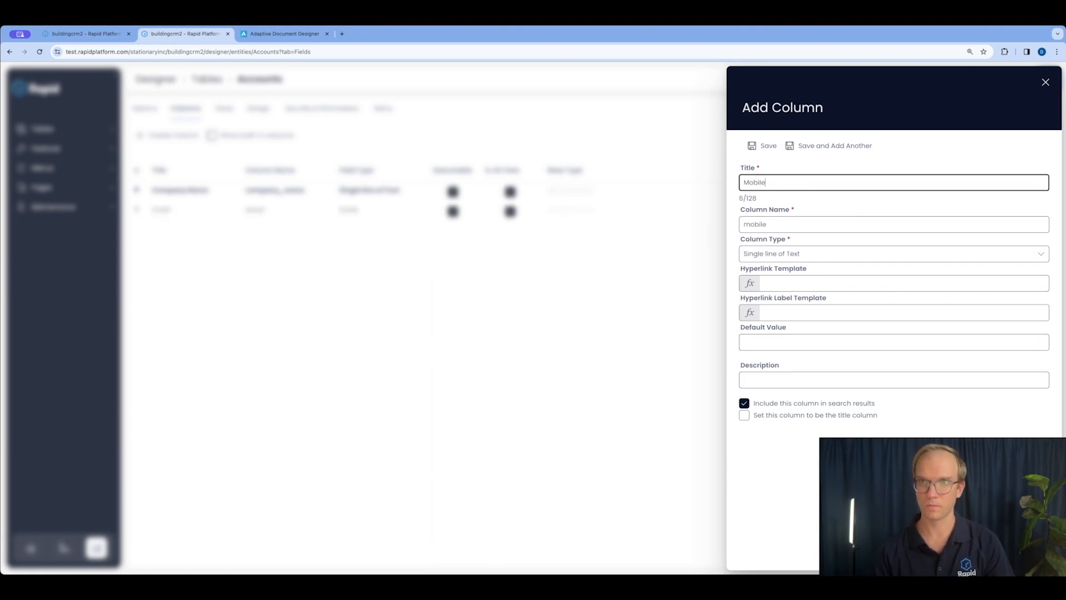
pyautogui.press('Return')
pyautogui.write('Phone')
pyautogui.press('Return')
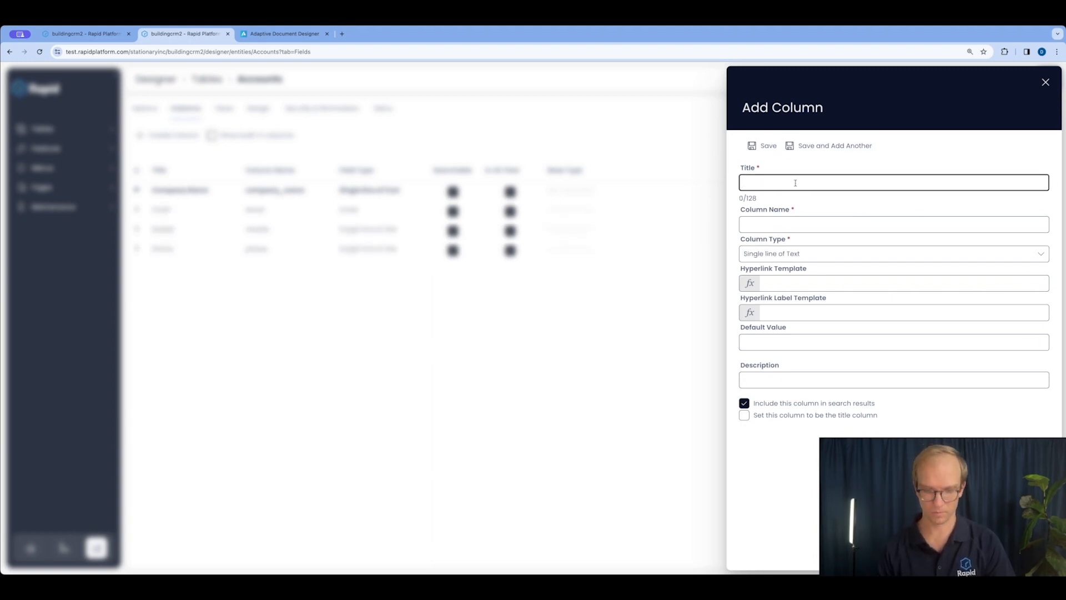
pyautogui.write('Address')
pyautogui.press('Return')
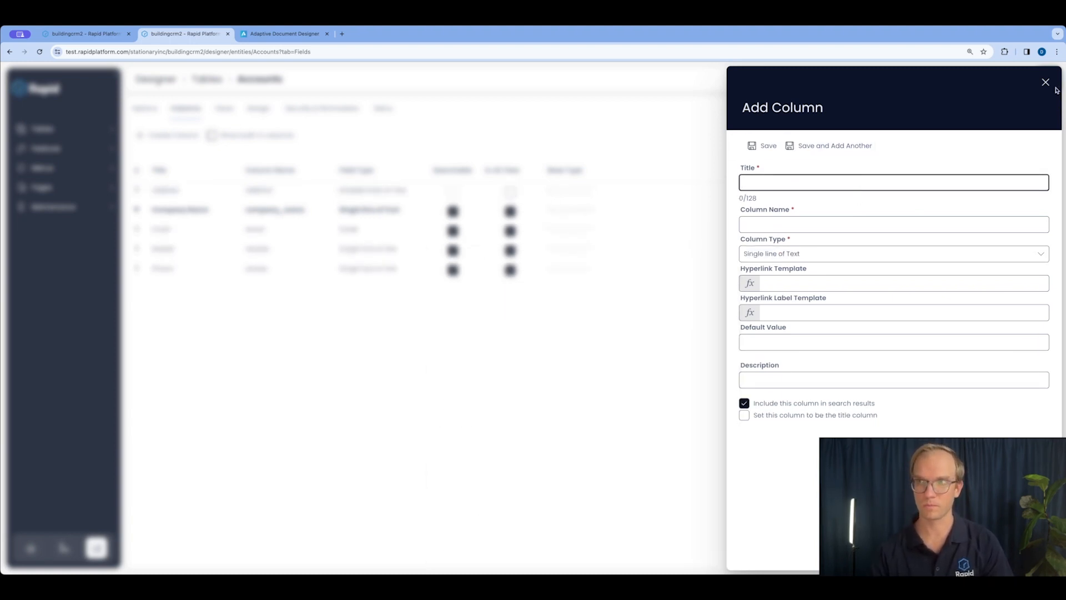
pyautogui.click(1045, 82)
# - Check the first lead record for reference and review the columns of the Accounts table
pyautogui.click(83, 33)
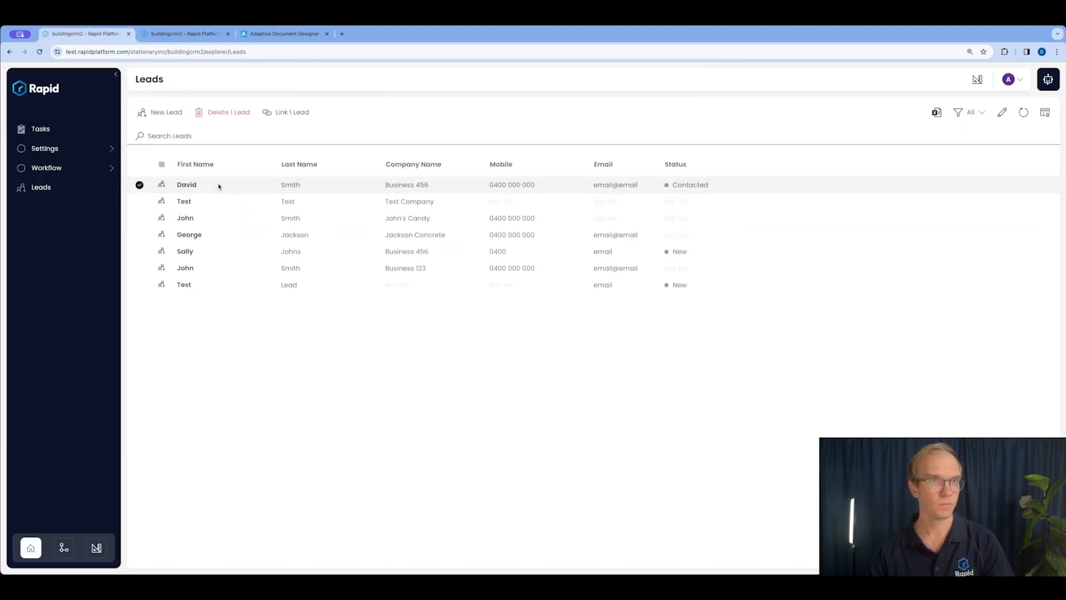
pyautogui.doubleClick(218, 186)
pyautogui.click(192, 36)
pyautogui.click(201, 81)
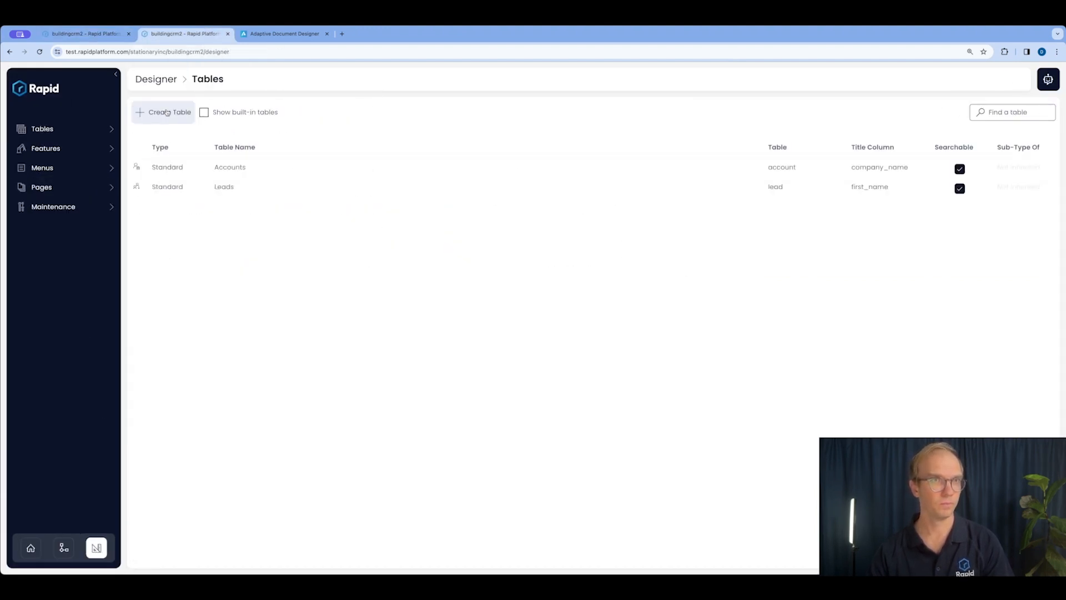
pyautogui.click(222, 167)
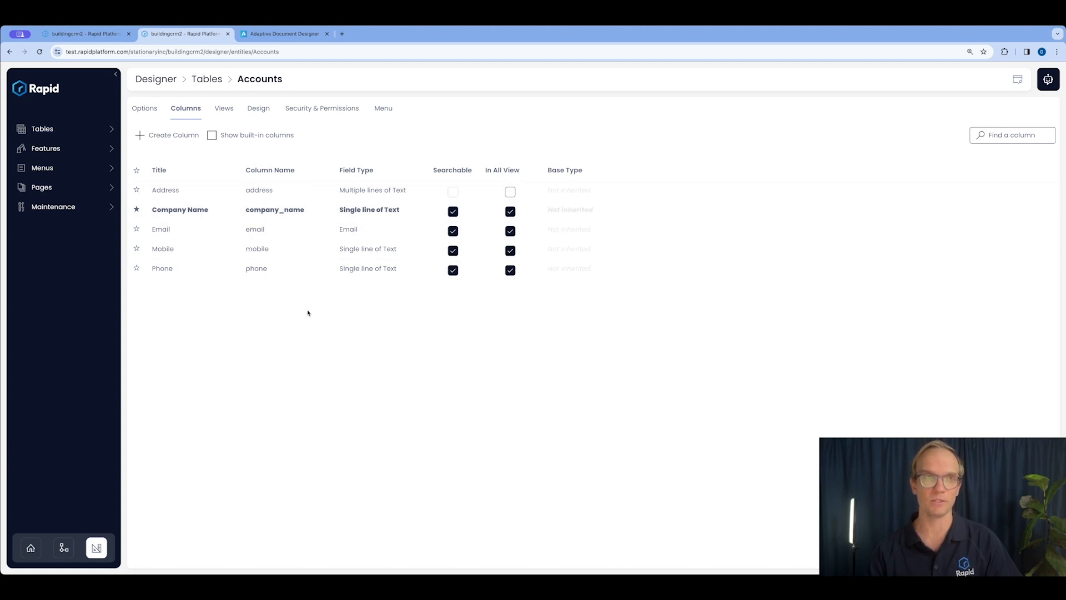
# - Create a new table named Contact with a people icon
pyautogui.click(204, 82)
pyautogui.click(166, 114)
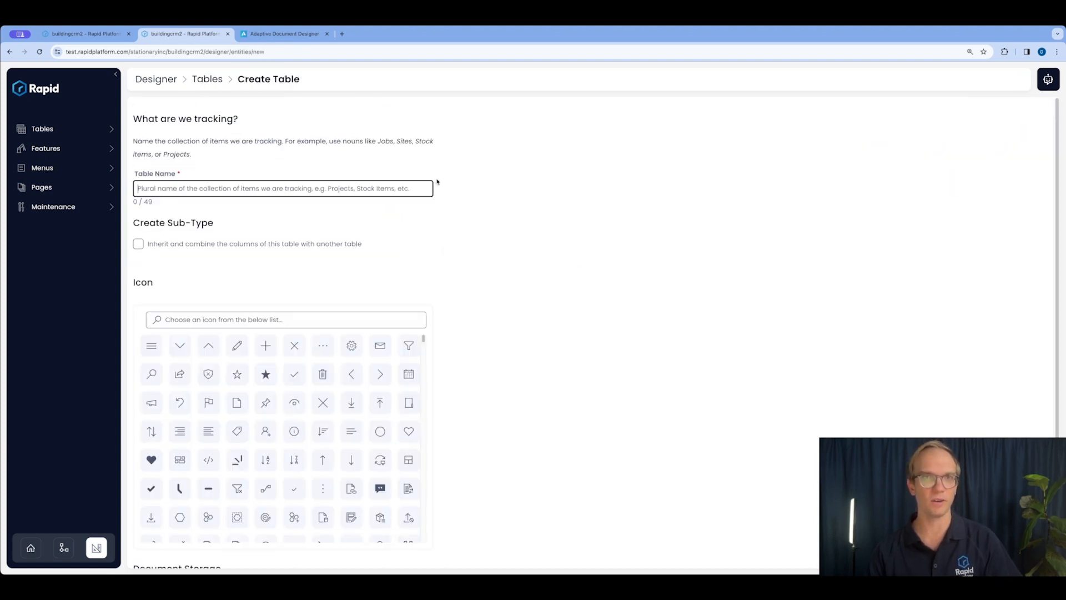
pyautogui.write('Contact')
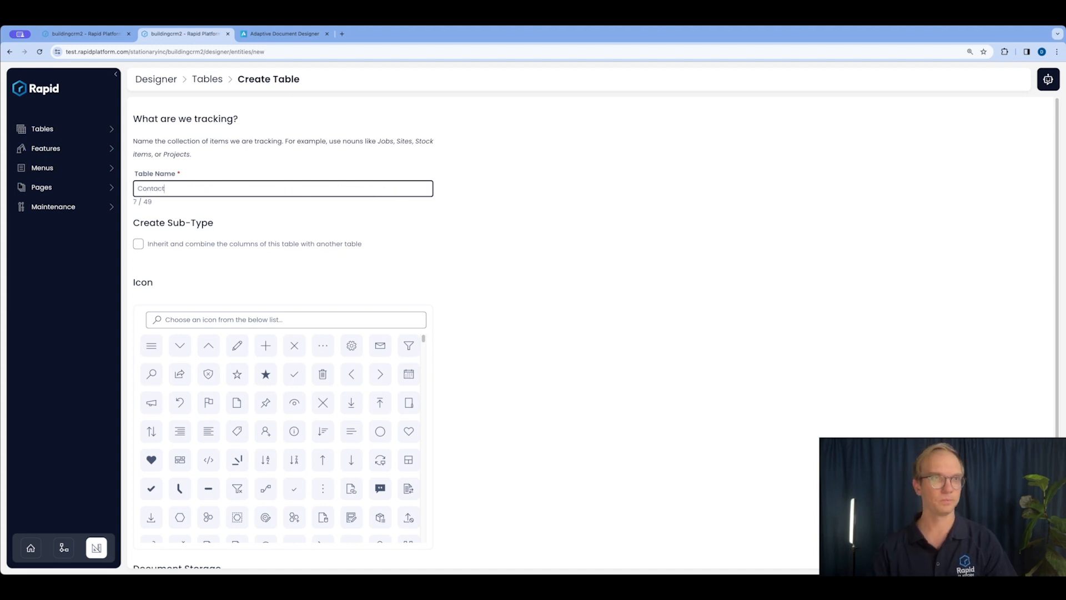
pyautogui.click(244, 319)
pyautogui.write('people')
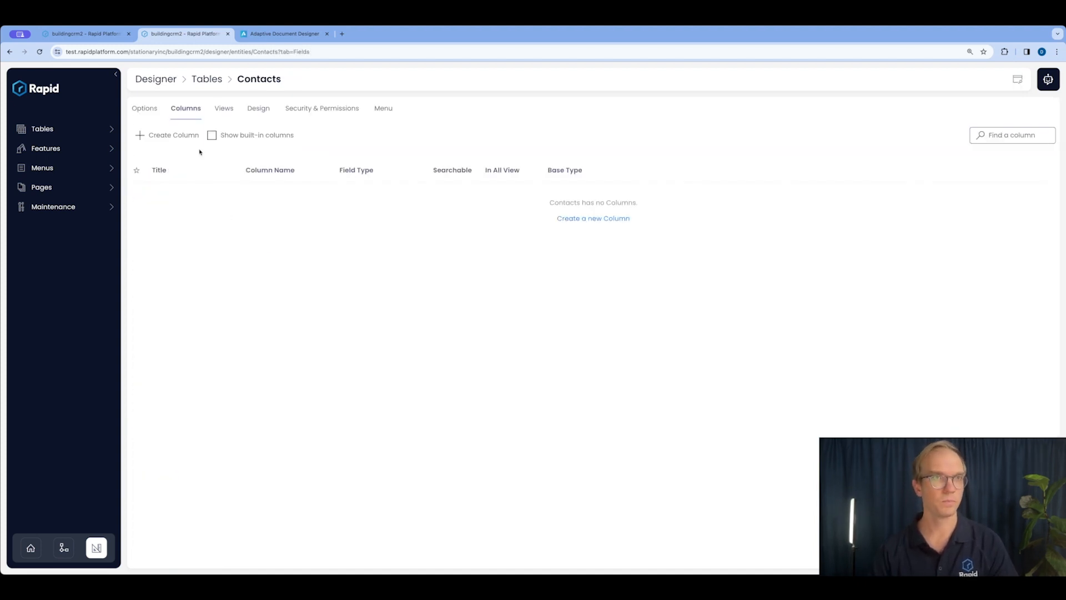
# - Add First Name as the title column and Last Name as a single-line text column in Contacts
pyautogui.click(189, 138)
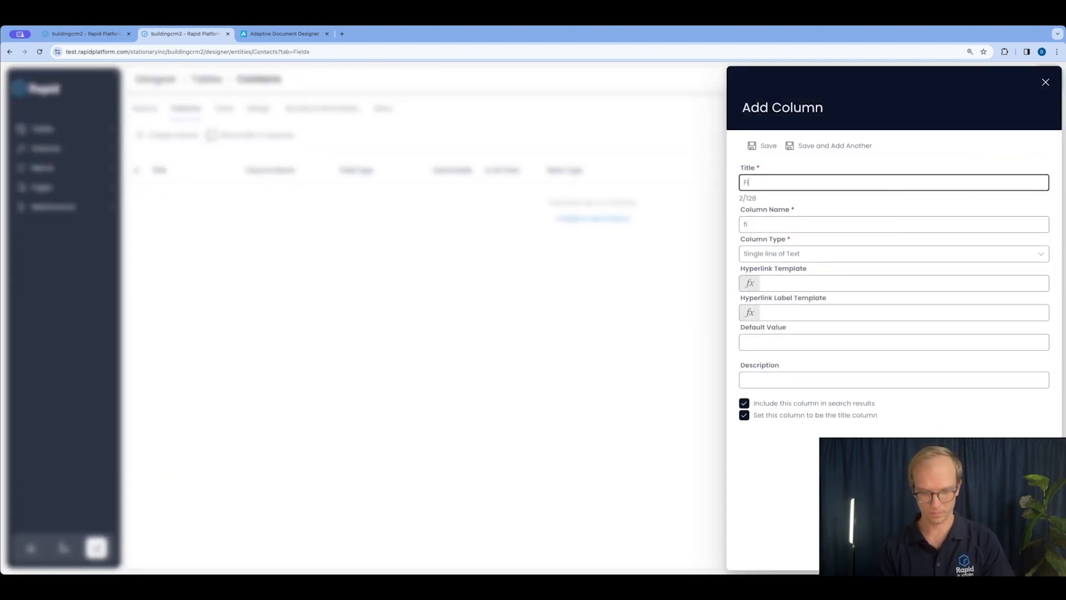
pyautogui.write('Last Name')
pyautogui.click(829, 146)
# - Add an Email column of type Email plus Mobile and Role single-line text columns to Contacts
pyautogui.click(785, 183)
pyautogui.write('Email')
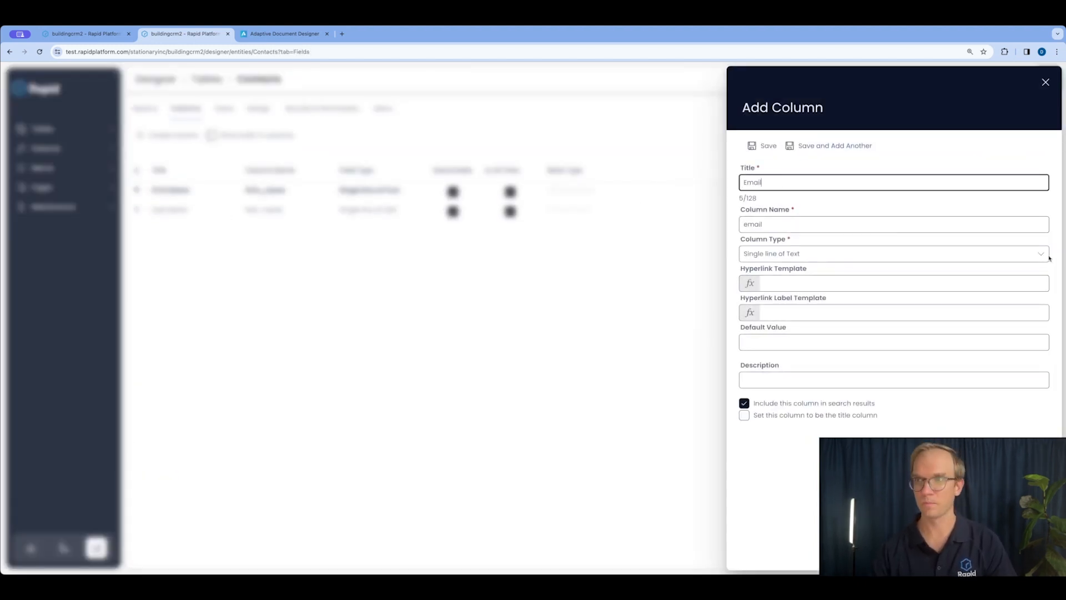
pyautogui.click(1042, 254)
pyautogui.click(666, 275)
pyautogui.click(1040, 254)
pyautogui.click(666, 333)
pyautogui.click(824, 154)
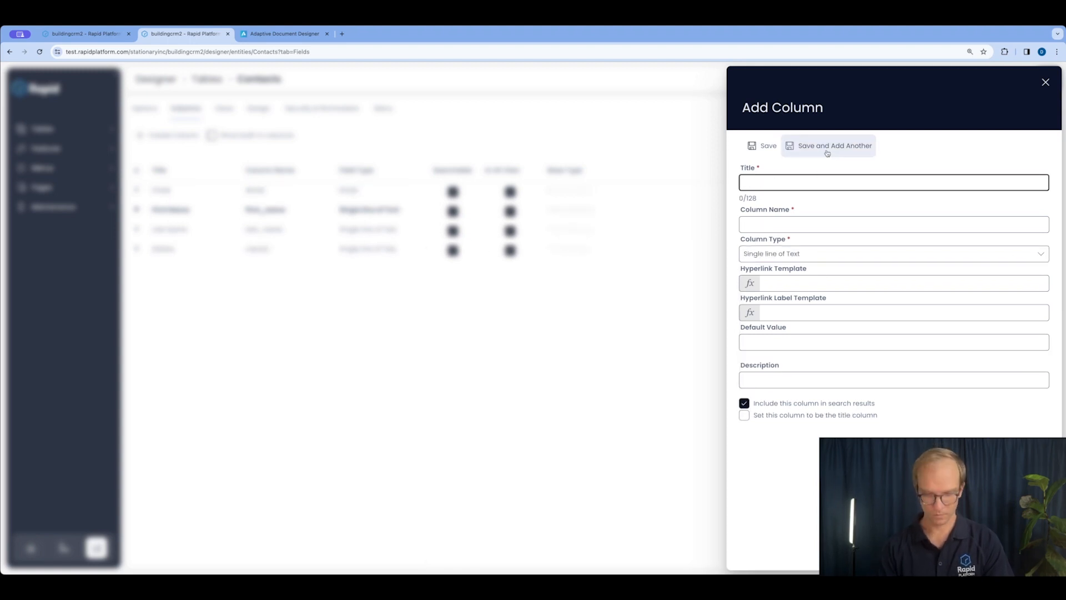
pyautogui.write('Rle')
pyautogui.click(829, 146)
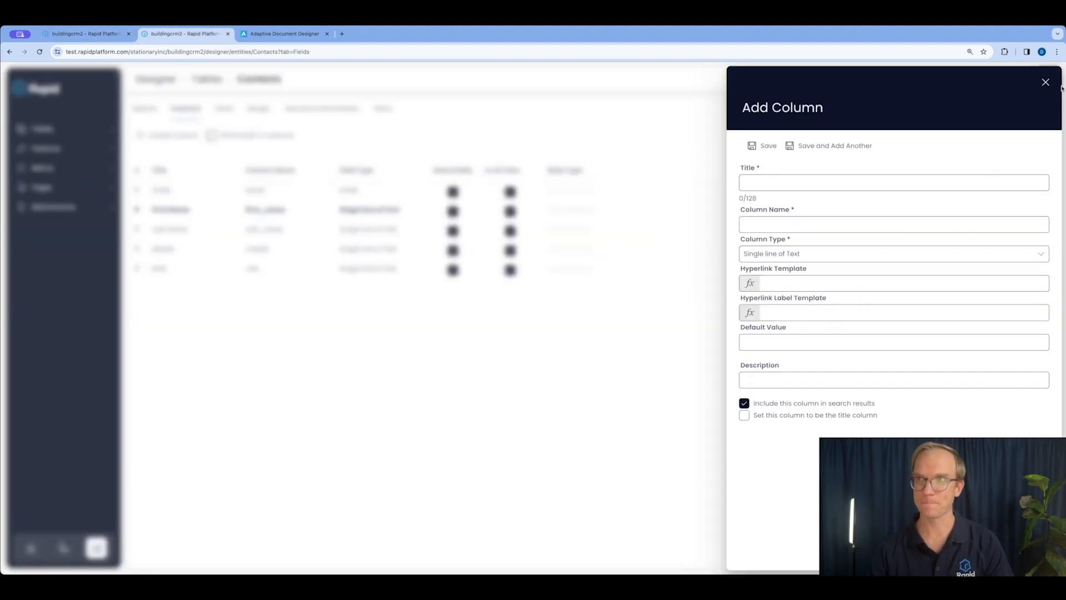
pyautogui.click(312, 384)
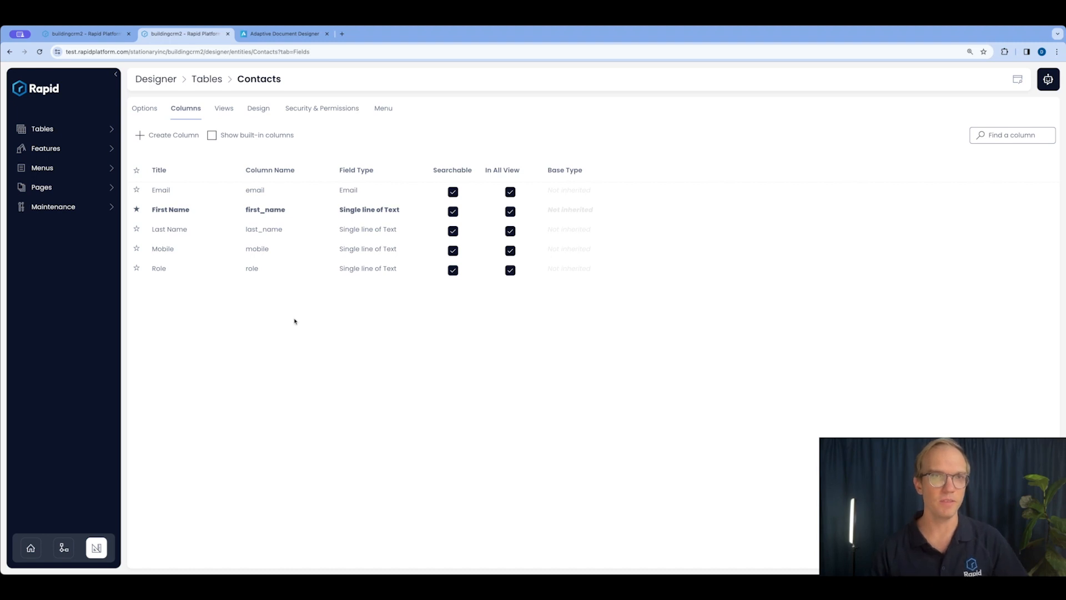
# - Resize Email and Mobile to half width so they sit side by side in the Contacts details layout
pyautogui.click(258, 109)
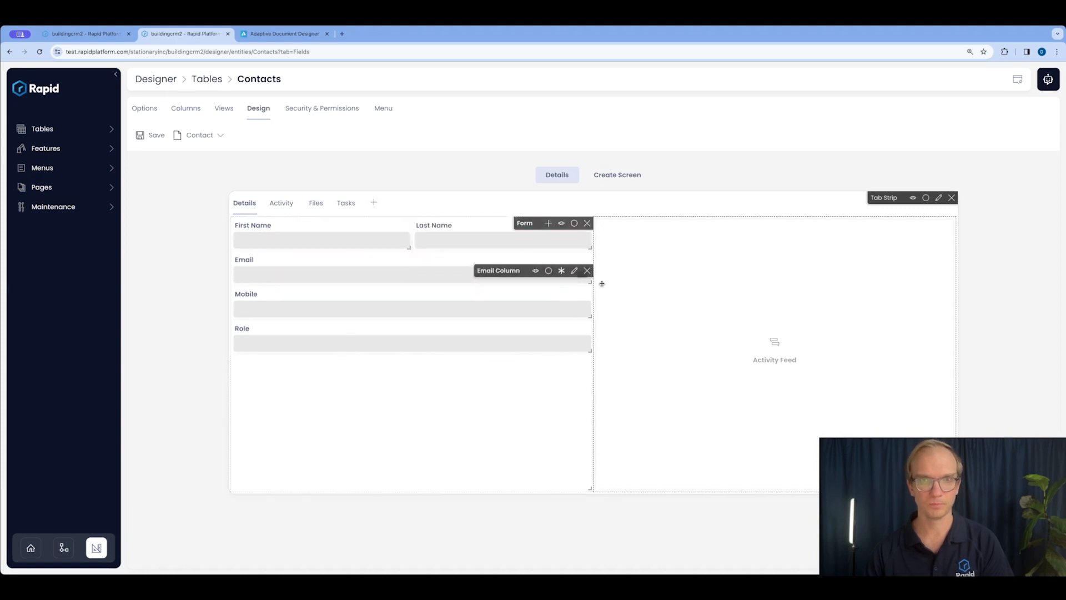
pyautogui.moveTo(591, 282); pyautogui.dragTo(411, 282)
pyautogui.moveTo(590, 316); pyautogui.dragTo(411, 315)
# - Add a Contact Details label above the fields in the Contacts details form and save the layout
pyautogui.click(547, 223)
pyautogui.click(439, 277)
pyautogui.click(322, 334)
pyautogui.write('Contact')
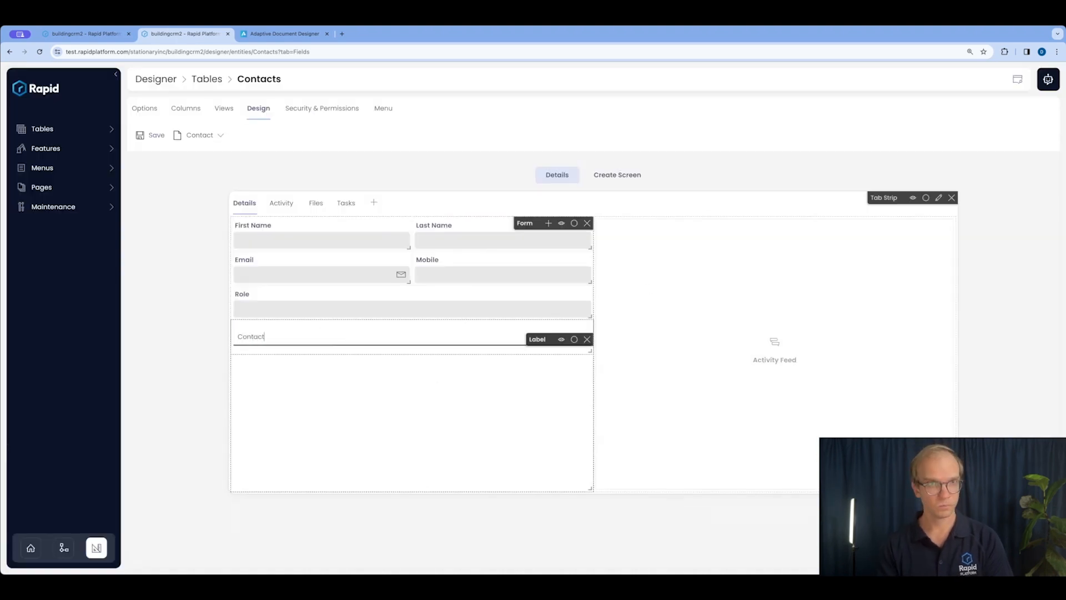
pyautogui.write(' Details')
pyautogui.moveTo(537, 339); pyautogui.dragTo(499, 227)
pyautogui.click(151, 135)
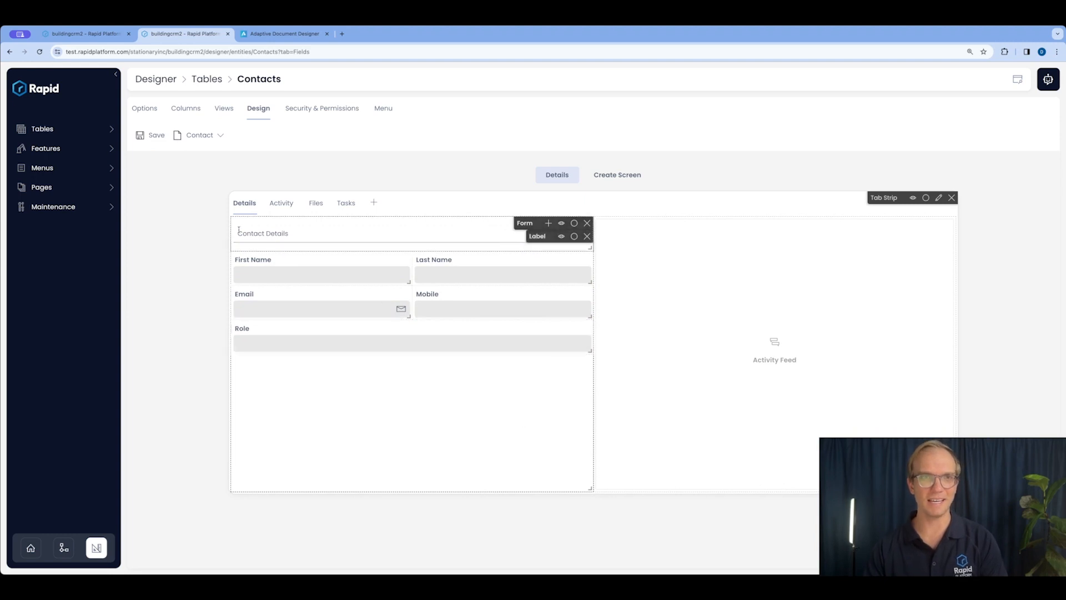
# - Arrange the Contacts create screen with Contact Details on top, First Name beside Last Name, and Email beside Mobile
pyautogui.click(617, 177)
pyautogui.moveTo(692, 224); pyautogui.dragTo(590, 224)
pyautogui.moveTo(692, 258); pyautogui.dragTo(590, 258)
pyautogui.moveTo(508, 248); pyautogui.dragTo(609, 215)
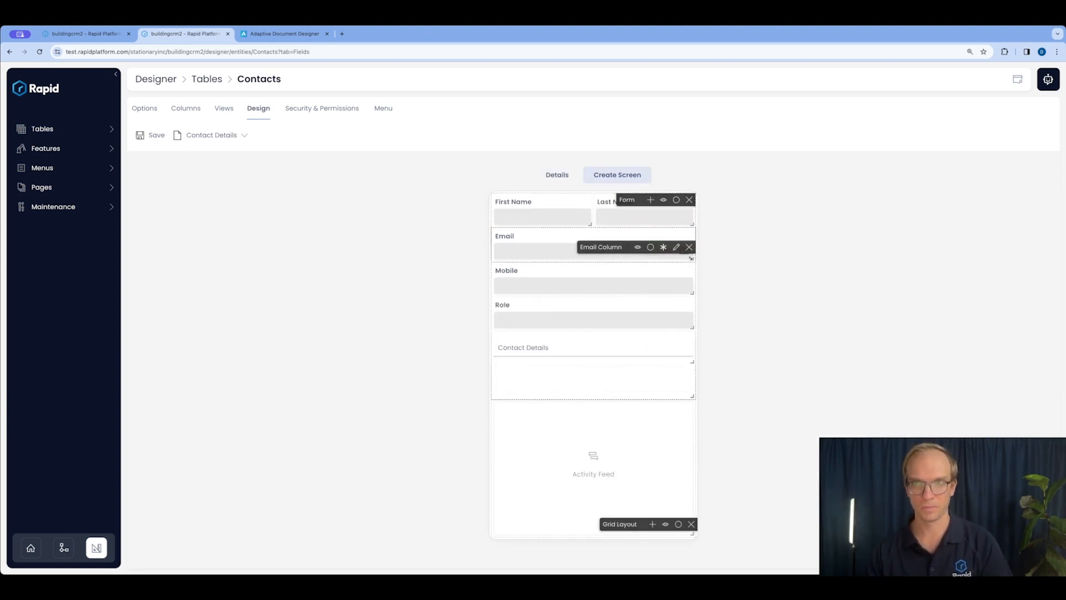
pyautogui.moveTo(692, 258); pyautogui.dragTo(591, 258)
pyautogui.moveTo(692, 293); pyautogui.dragTo(591, 293)
pyautogui.moveTo(511, 281); pyautogui.dragTo(613, 247)
pyautogui.moveTo(642, 315); pyautogui.dragTo(641, 207)
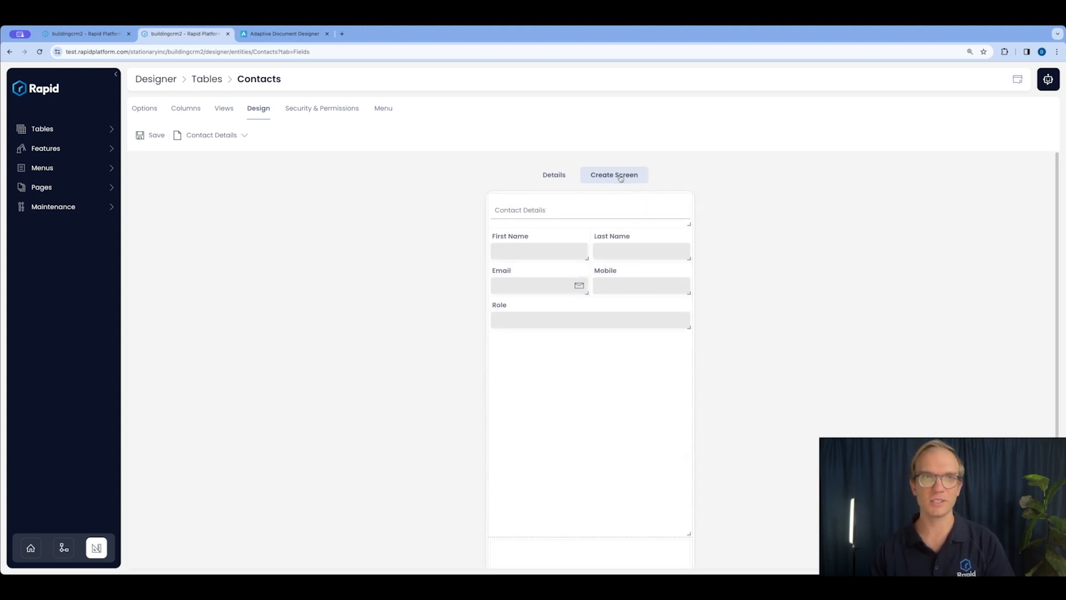
# - Arrange the Accounts details layout in two columns, with Company Name beside Mobile and Email beside Phone
pyautogui.click(216, 78)
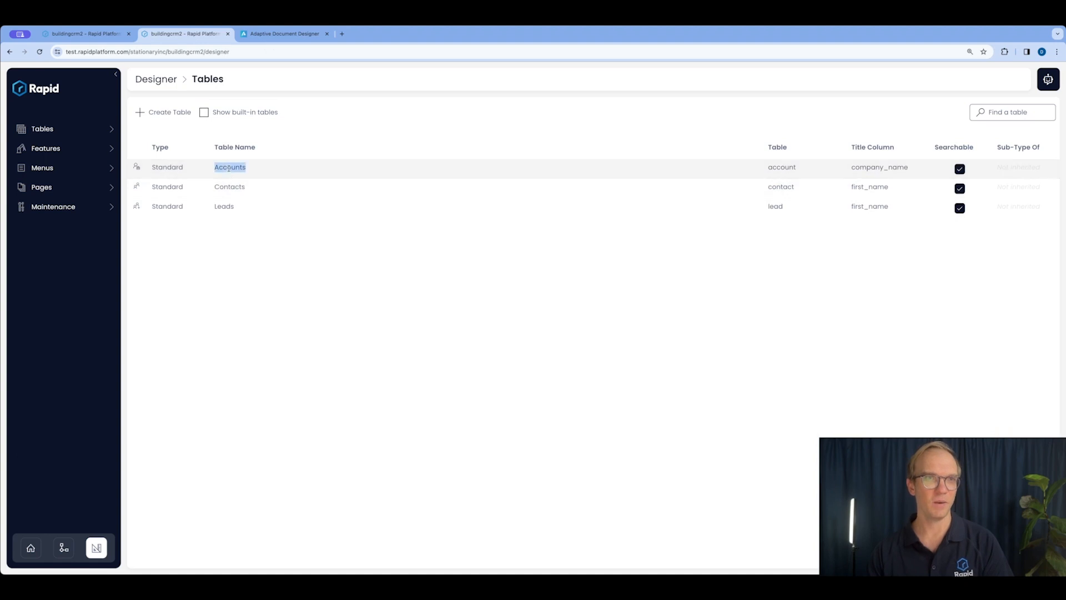
pyautogui.click(230, 167)
pyautogui.click(258, 109)
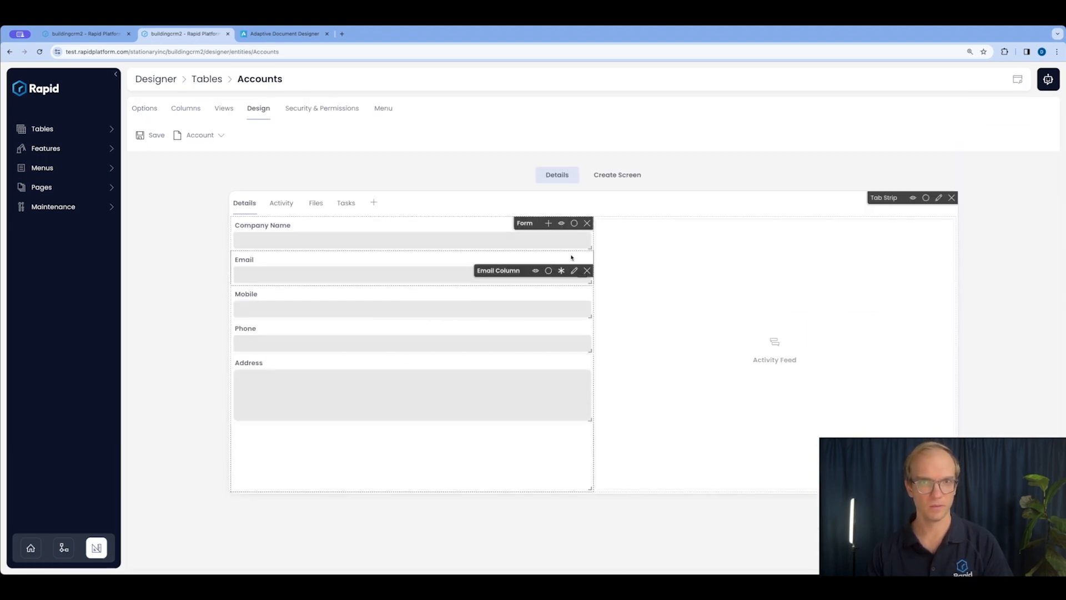
pyautogui.moveTo(589, 316); pyautogui.dragTo(410, 314)
pyautogui.moveTo(589, 247); pyautogui.dragTo(410, 247)
# - Add an Account Details label and place it above the fields in the Accounts details form
pyautogui.click(548, 223)
pyautogui.click(585, 428)
pyautogui.click(261, 370)
pyautogui.write('Account Details')
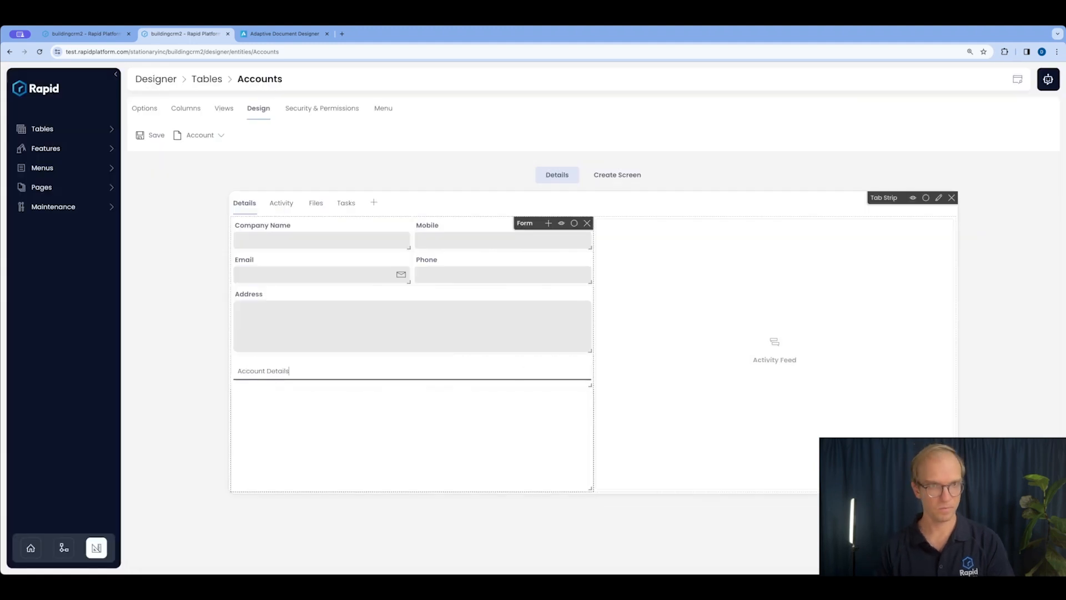
pyautogui.moveTo(411, 361); pyautogui.dragTo(411, 234)
# - Arrange the Accounts create screen with Account Details on top, Company Name beside Email, and Mobile beside Phone
pyautogui.click(617, 175)
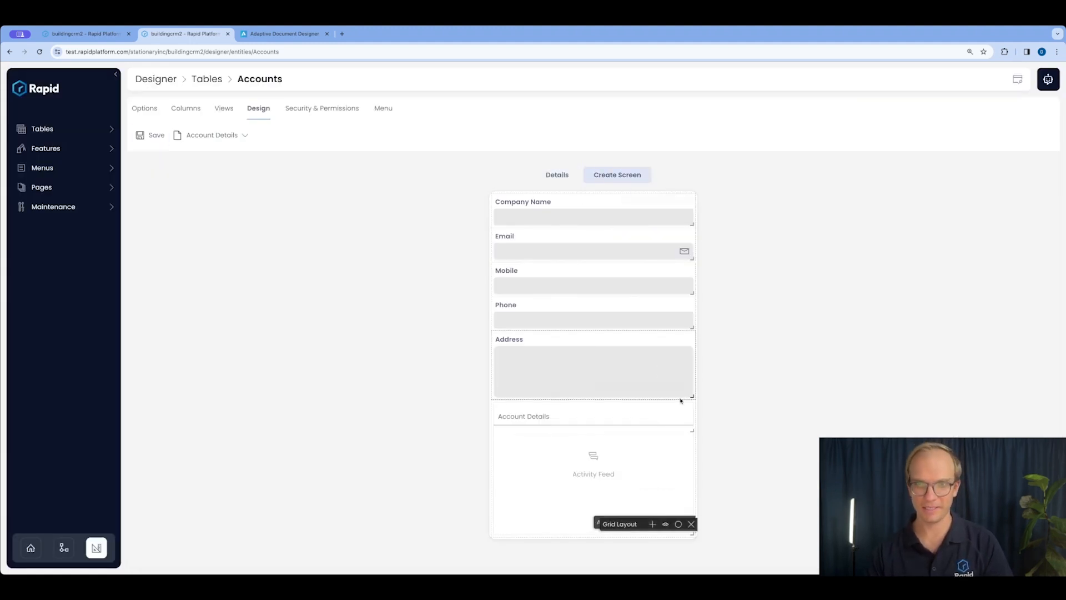
pyautogui.moveTo(638, 416); pyautogui.dragTo(629, 221)
pyautogui.moveTo(689, 292); pyautogui.dragTo(589, 293)
pyautogui.moveTo(689, 327); pyautogui.dragTo(589, 327)
pyautogui.moveTo(689, 362); pyautogui.dragTo(590, 362)
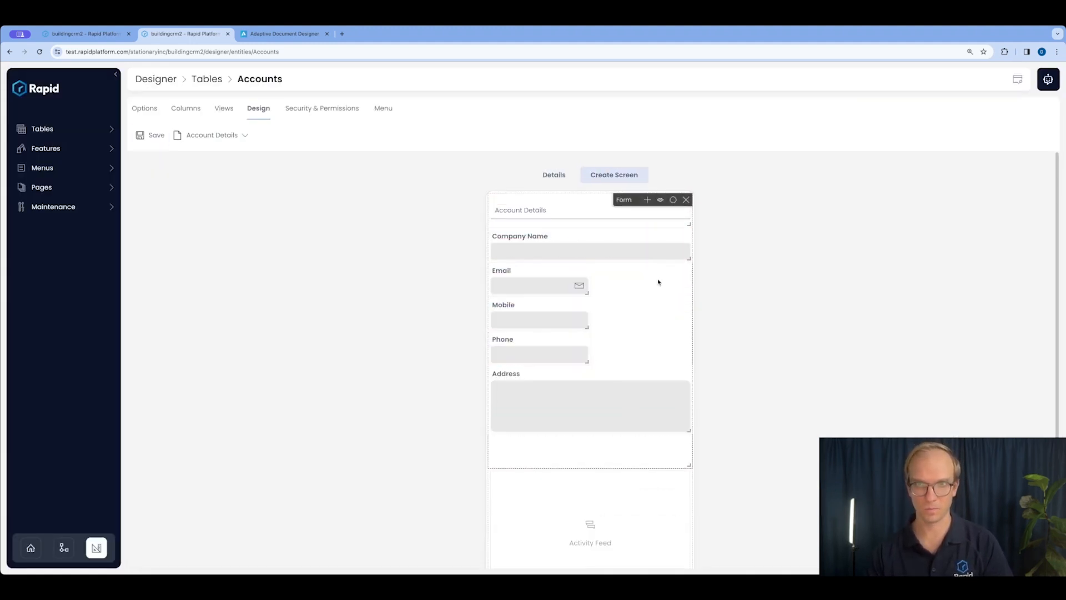
pyautogui.moveTo(689, 258); pyautogui.dragTo(589, 259)
pyautogui.moveTo(510, 282); pyautogui.dragTo(633, 247)
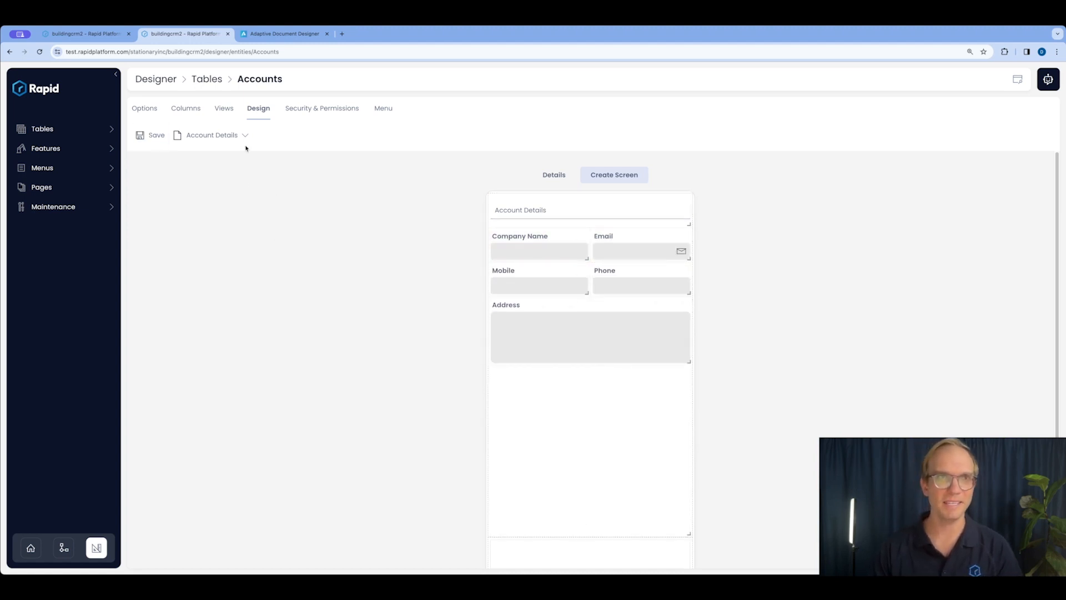
# - Check the layout of the new account form from the Accounts list, then close it without creating a record
pyautogui.click(21, 94)
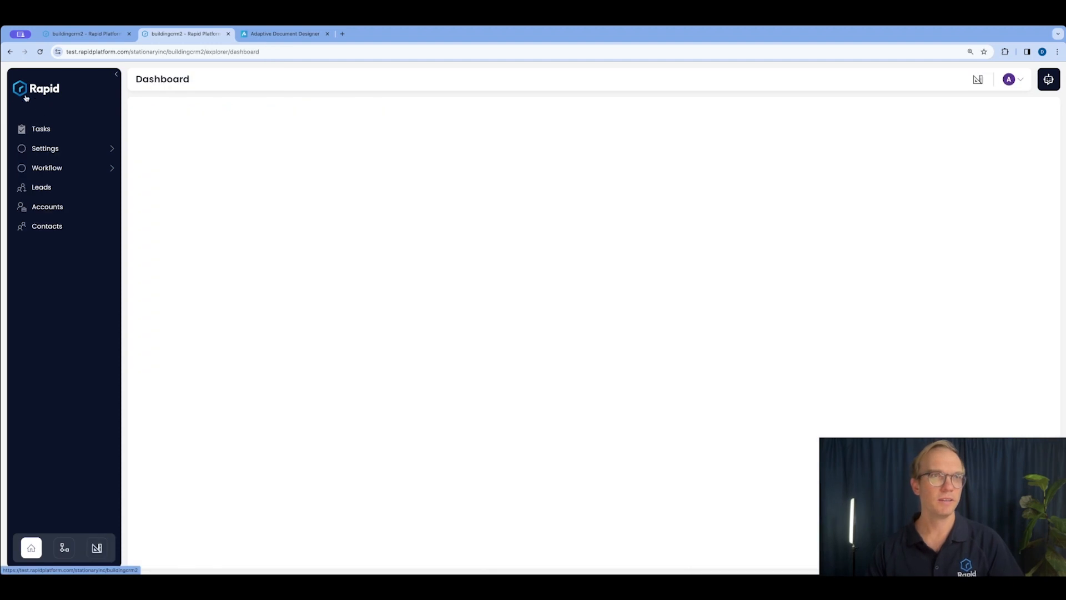
pyautogui.click(58, 209)
pyautogui.click(170, 112)
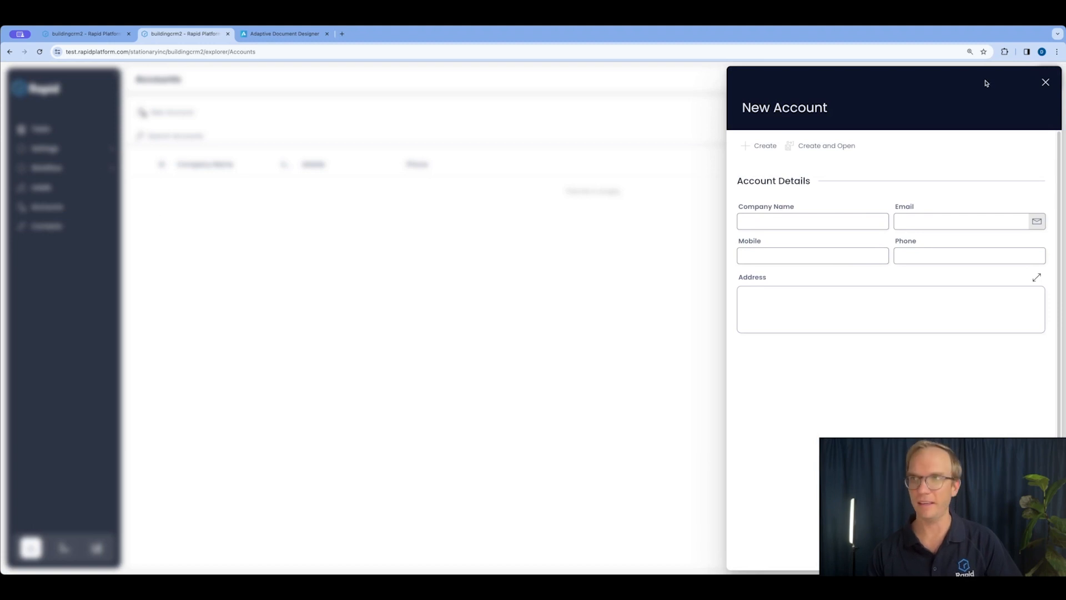
pyautogui.click(1044, 84)
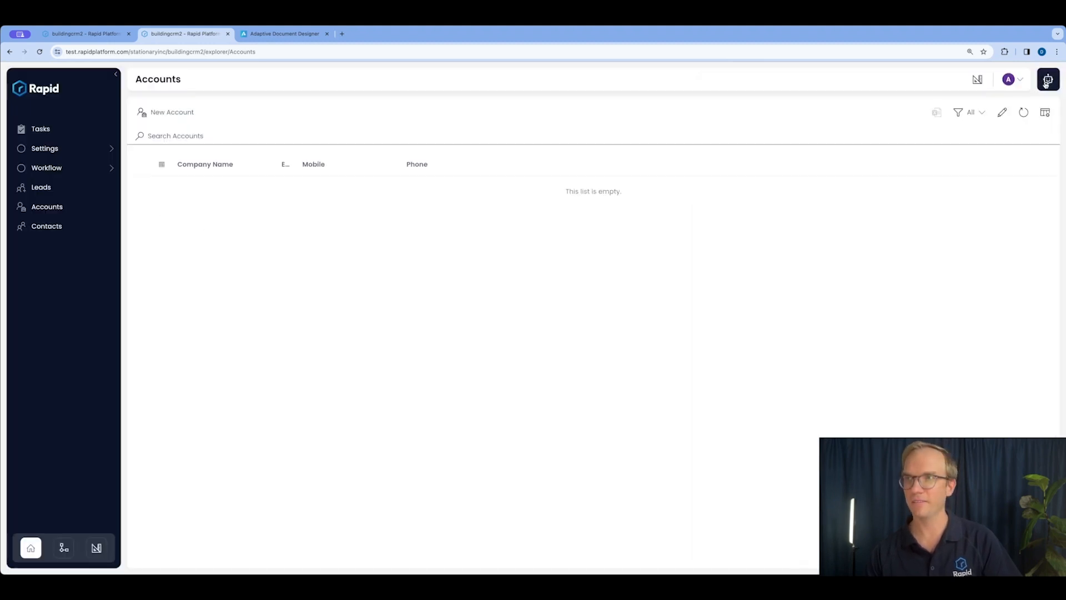
# - Check the layout of the new contact form from the Contacts list, then close it without creating a record
pyautogui.click(46, 226)
pyautogui.click(168, 112)
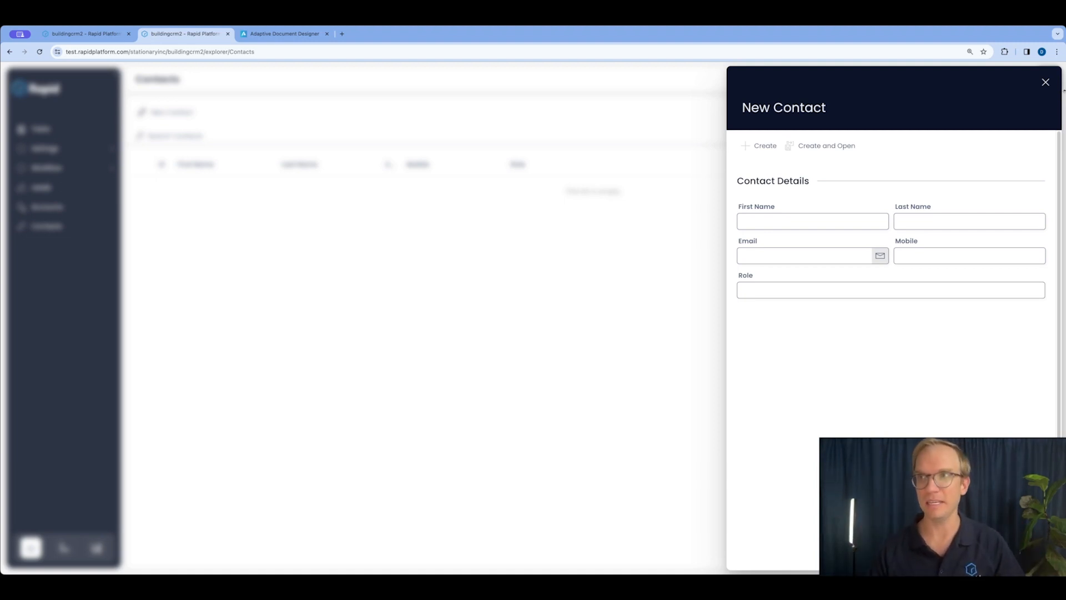
pyautogui.click(1045, 83)
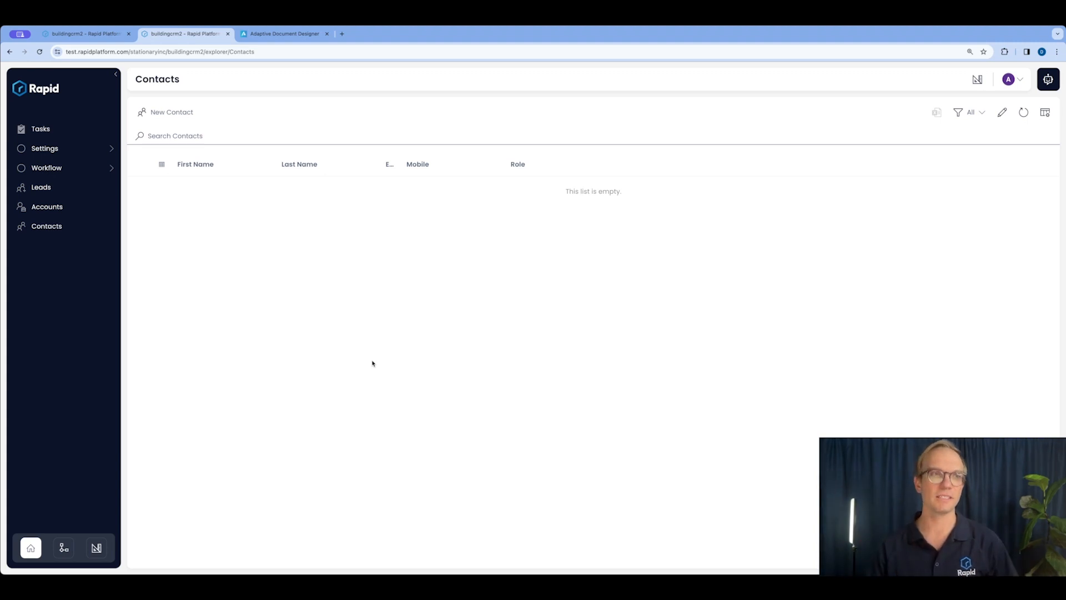
# - Create a new workflow process diagram titled Lead to Customer Conversion
pyautogui.click(64, 549)
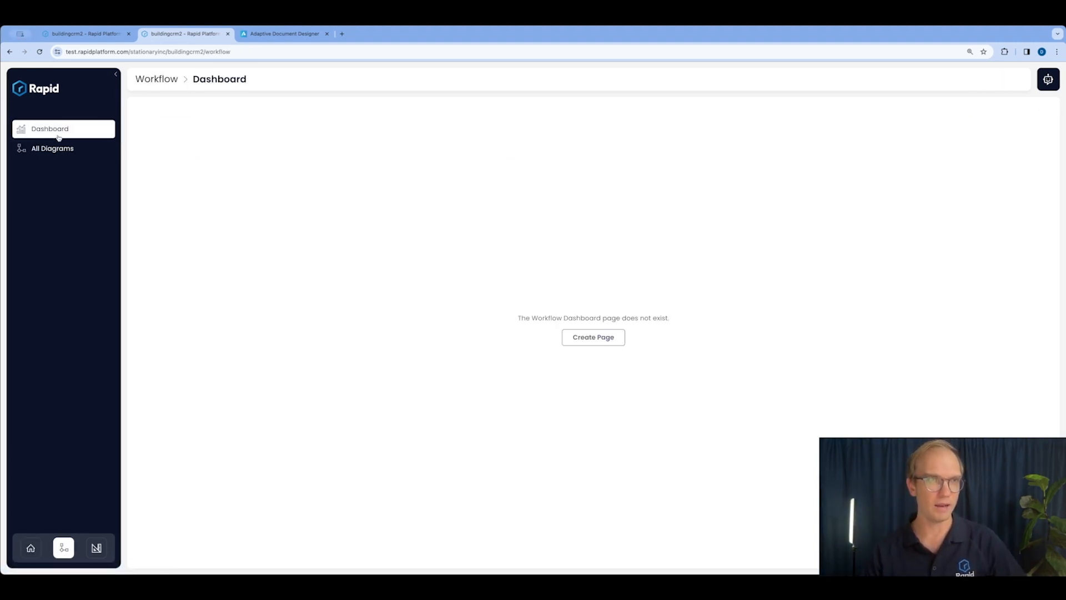
pyautogui.click(180, 114)
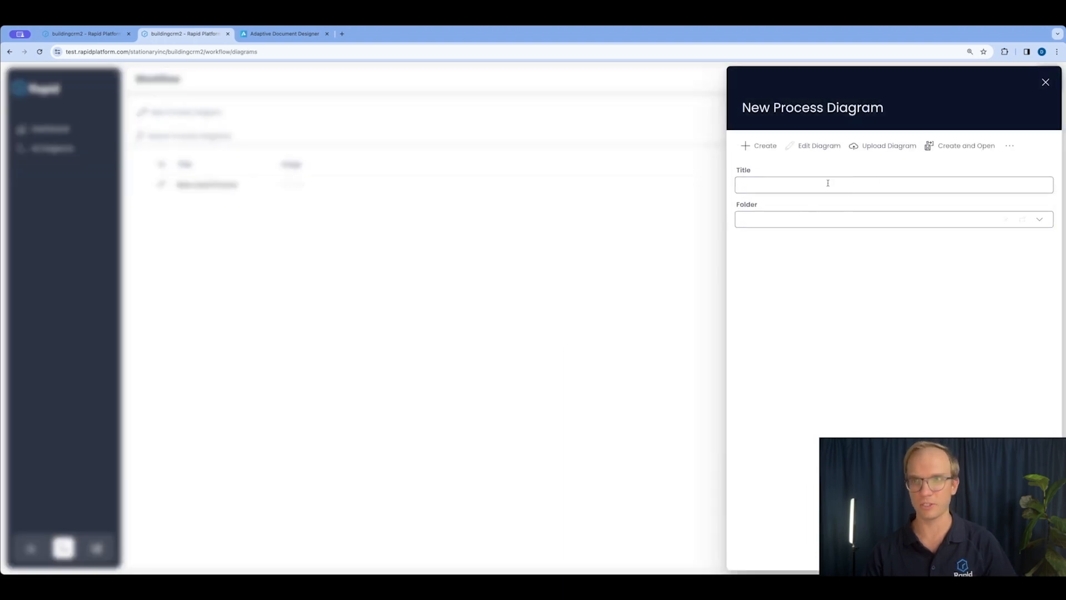
pyautogui.click(827, 183)
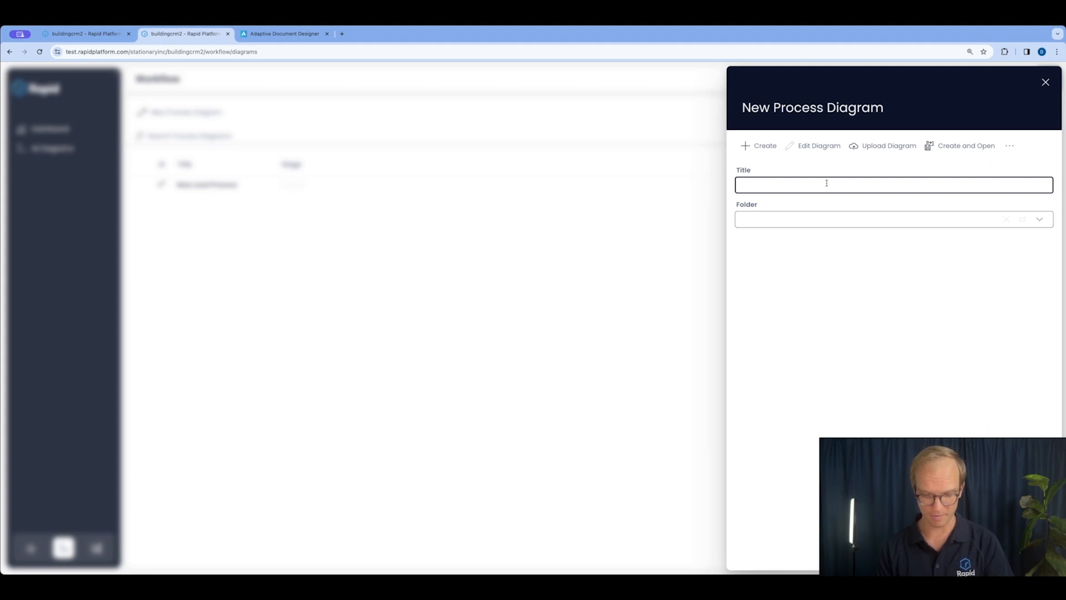
pyautogui.write('Lead to ')
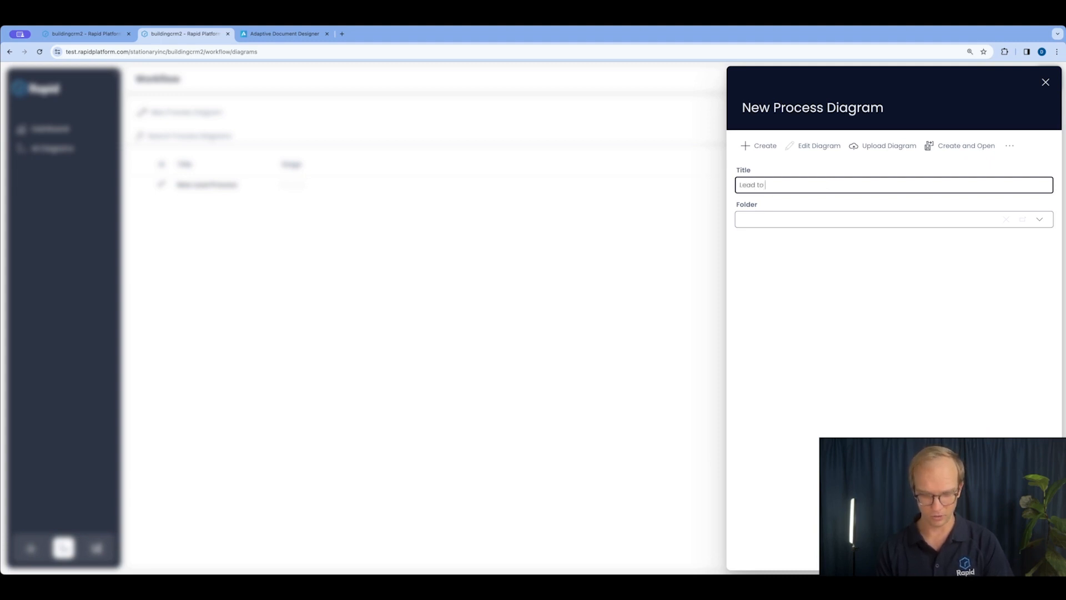
pyautogui.write('Customer COnver')
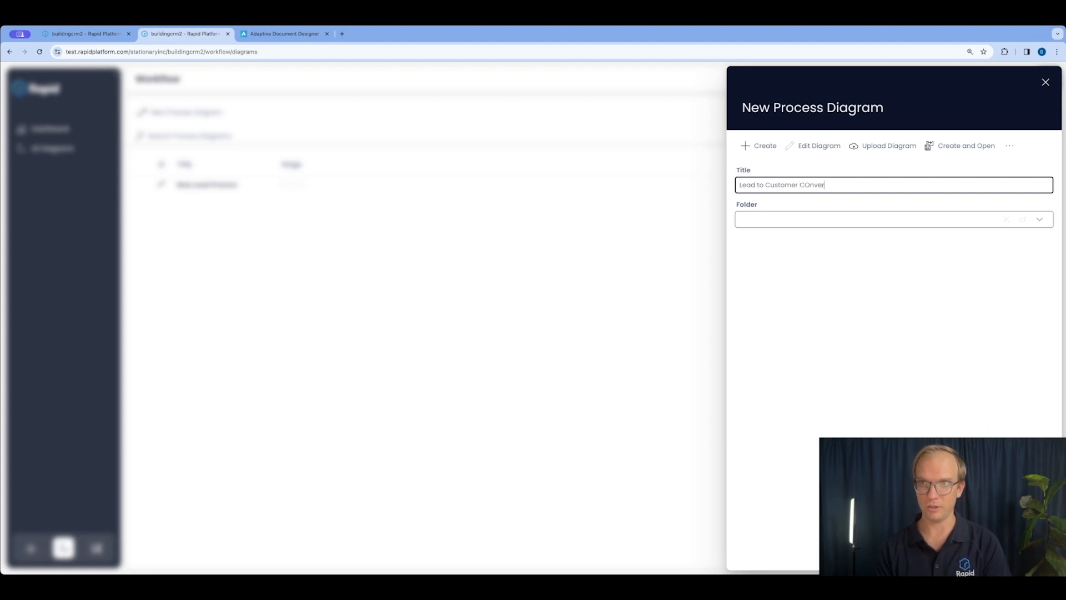
pyautogui.press('BackSpace')
pyautogui.press('BackSpace')
pyautogui.press('BackSpace')
pyautogui.write('onversion')
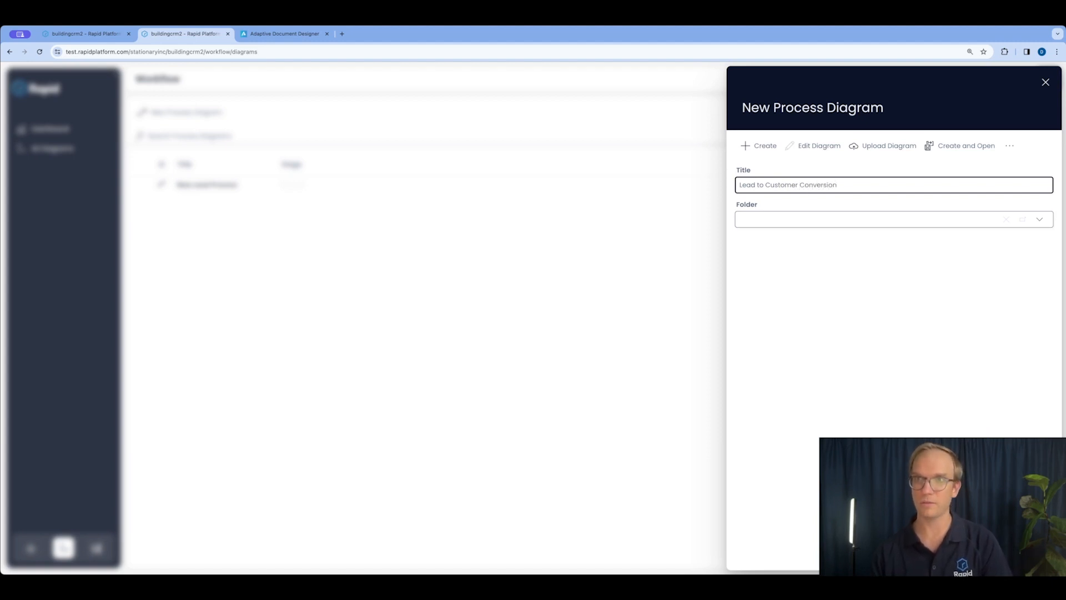
pyautogui.click(759, 145)
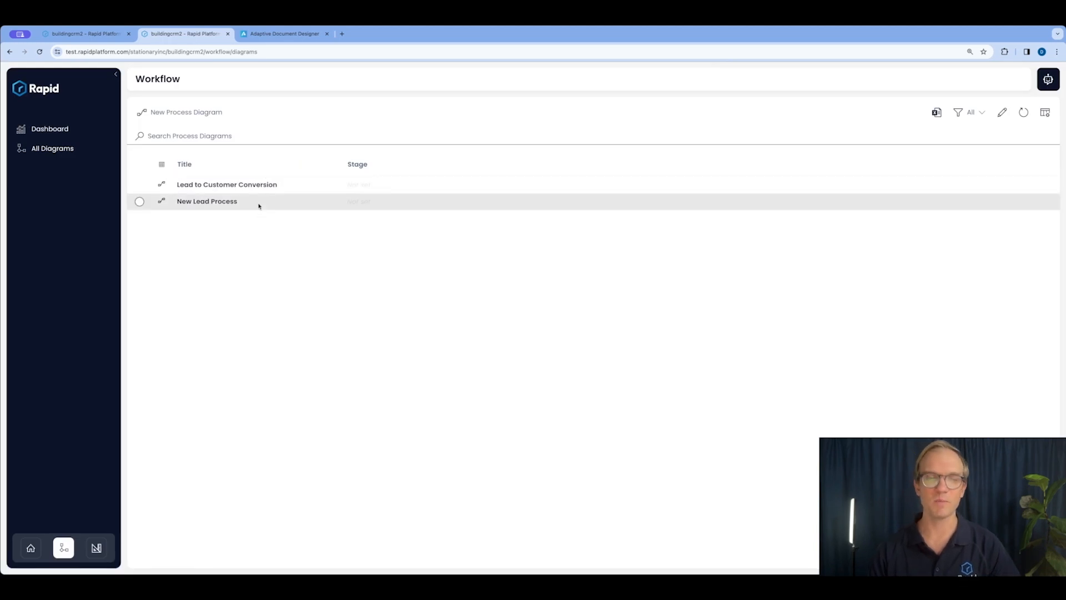
# - Open the Lead to Customer Conversion diagram, reposition the start event, and connect a service task named Create Account after it
pyautogui.click(238, 185)
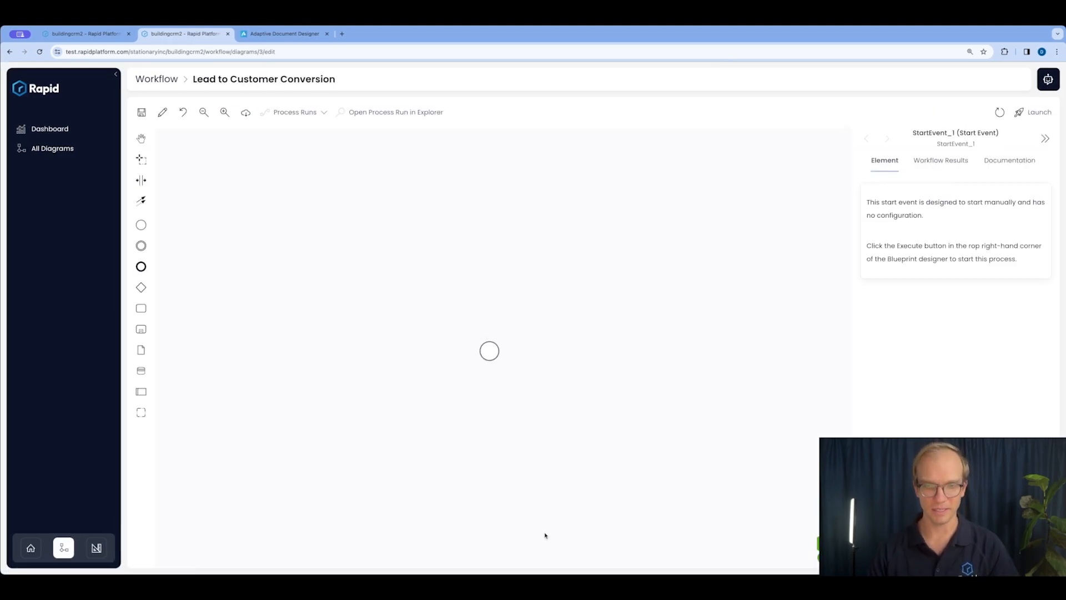
pyautogui.moveTo(489, 352); pyautogui.dragTo(317, 352)
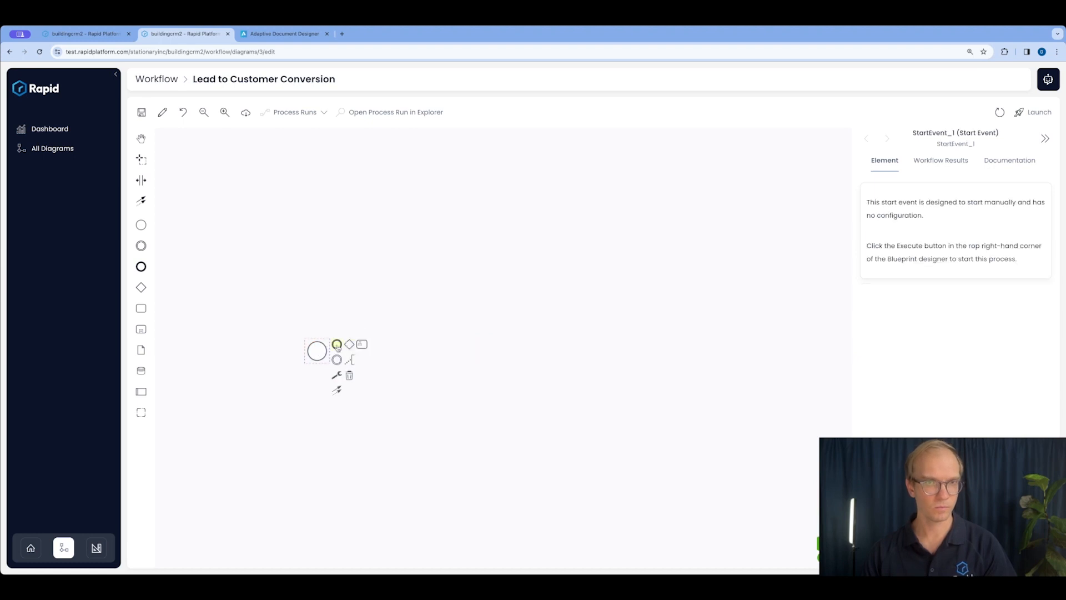
pyautogui.click(362, 343)
pyautogui.click(385, 363)
pyautogui.click(416, 364)
pyautogui.click(373, 422)
pyautogui.doubleClick(380, 352)
pyautogui.write('Create Account')
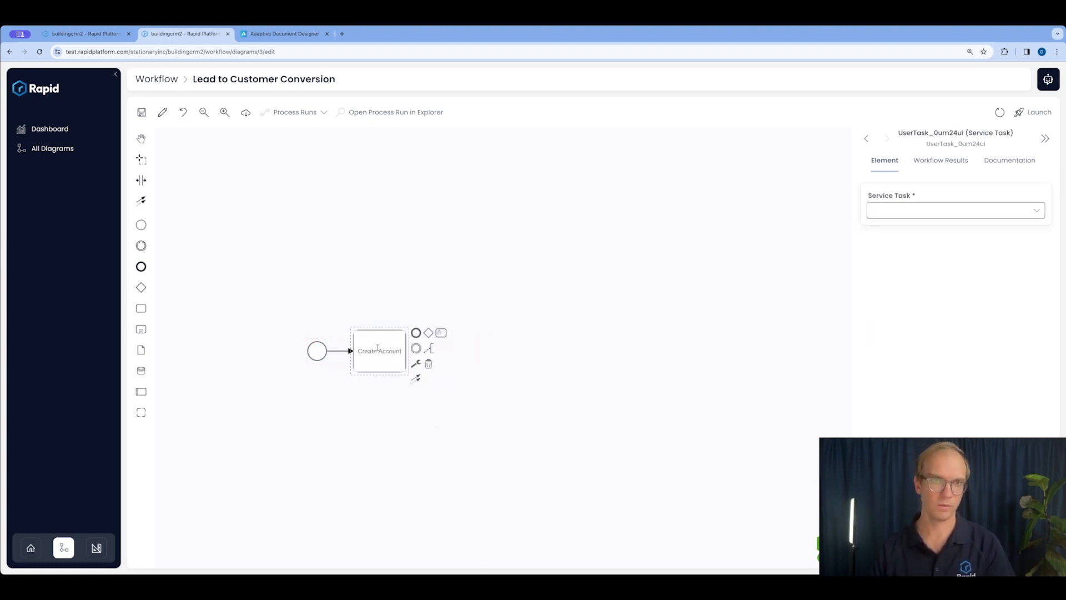
# - Add a service task named Create Contact after Create Account and finish the flow with an end event
pyautogui.click(440, 333)
pyautogui.click(477, 368)
pyautogui.click(500, 364)
pyautogui.click(528, 489)
pyautogui.doubleClick(463, 351)
pyautogui.write('Create Contact')
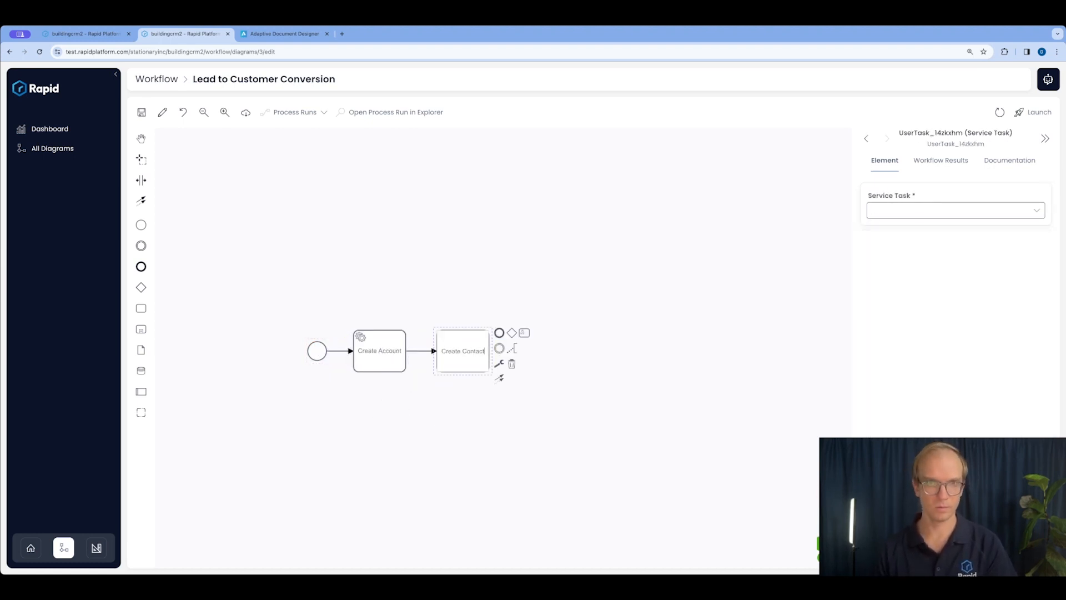
pyautogui.click(499, 334)
# - Place a data store named Lead above the process flow
pyautogui.moveTo(141, 370); pyautogui.dragTo(421, 237)
pyautogui.doubleClick(422, 239)
pyautogui.write('Lead')
# - Add a process input titled Lead with column name lead as a Lookup to the Leads table, and save the diagram
pyautogui.click(333, 262)
pyautogui.click(907, 247)
pyautogui.click(1007, 248)
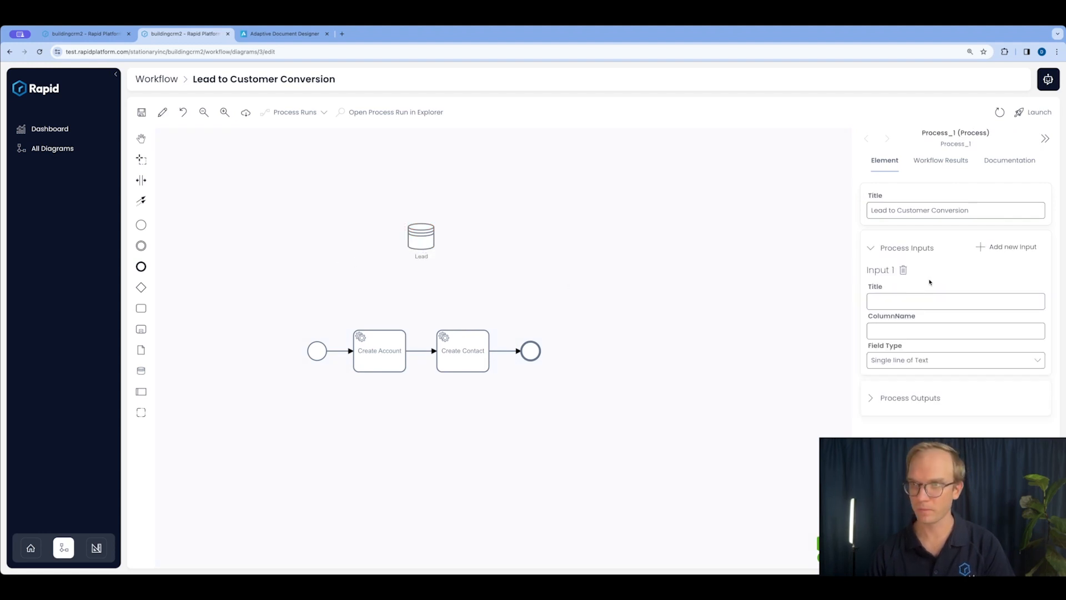
pyautogui.click(924, 298)
pyautogui.write('Lead')
pyautogui.press('Tab')
pyautogui.write('lead')
pyautogui.click(944, 360)
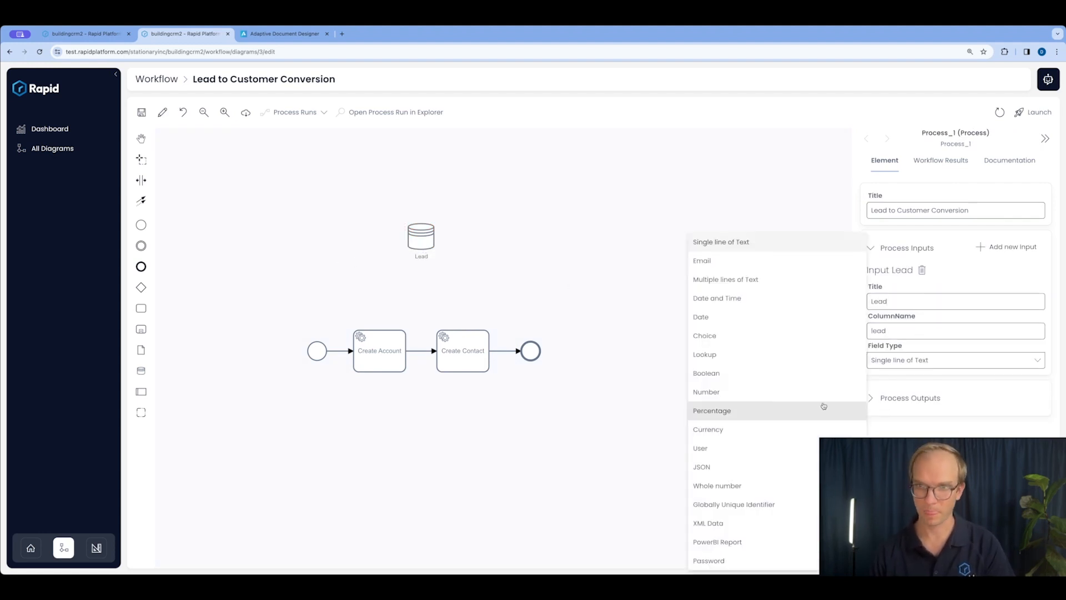
pyautogui.click(705, 355)
pyautogui.click(1036, 388)
pyautogui.click(719, 298)
pyautogui.click(142, 113)
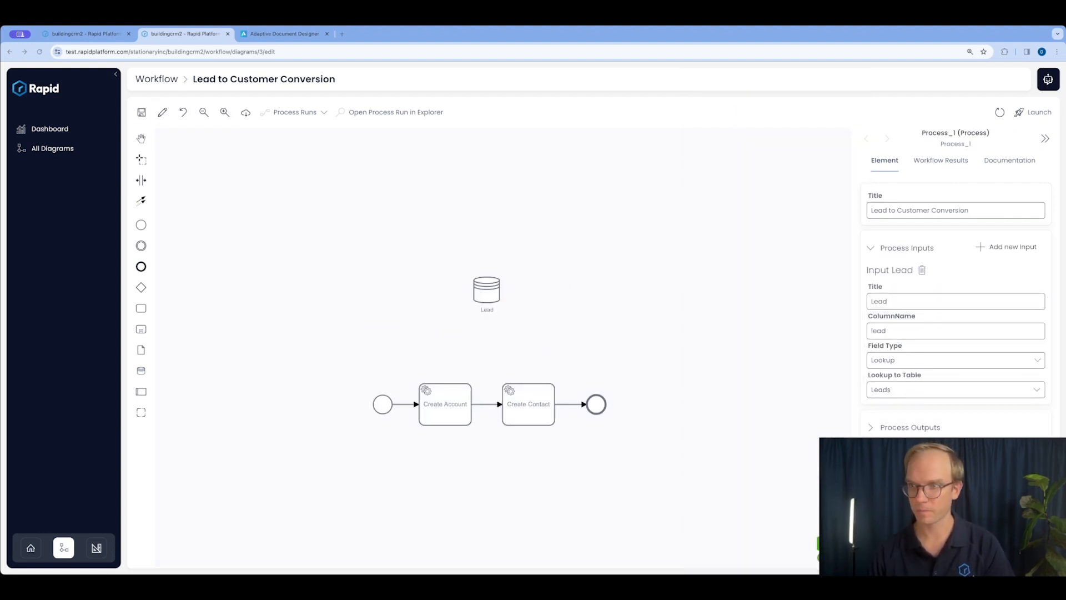
# - Configure the Lead data store to get an item from Leads using the Id <%= Process_1.properties.lead.id %>
pyautogui.click(487, 290)
pyautogui.click(955, 291)
pyautogui.click(774, 298)
pyautogui.click(965, 325)
pyautogui.write('<%= ')
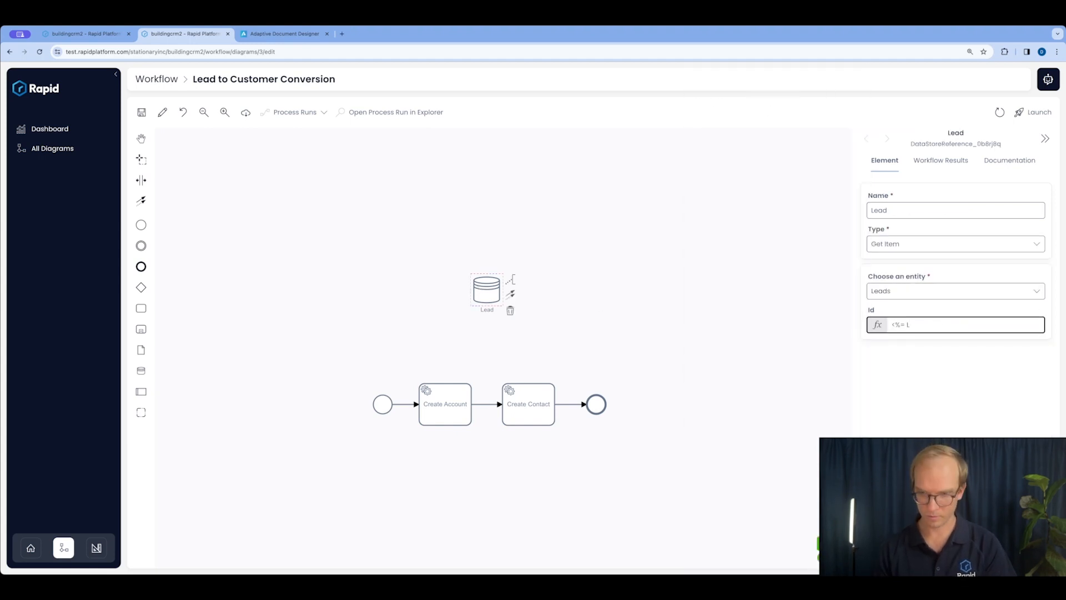
pyautogui.write('Process_1.properties.lead.id %>')
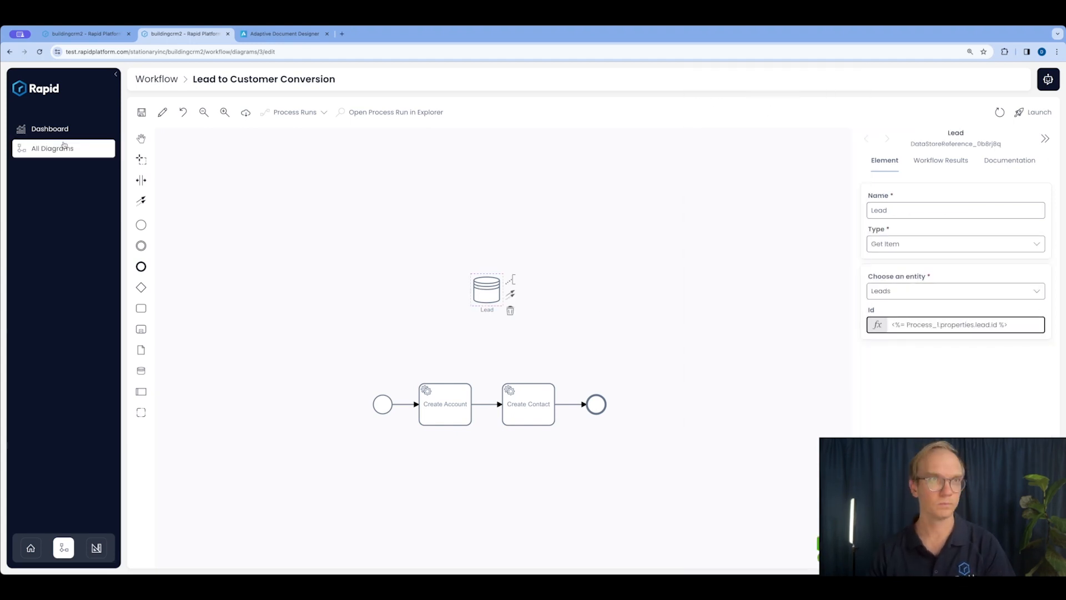
# - Configure the Create Account task as Create Item on the Accounts entity and add a field mapping
pyautogui.click(445, 403)
pyautogui.click(955, 210)
pyautogui.click(924, 322)
pyautogui.click(955, 257)
pyautogui.click(890, 299)
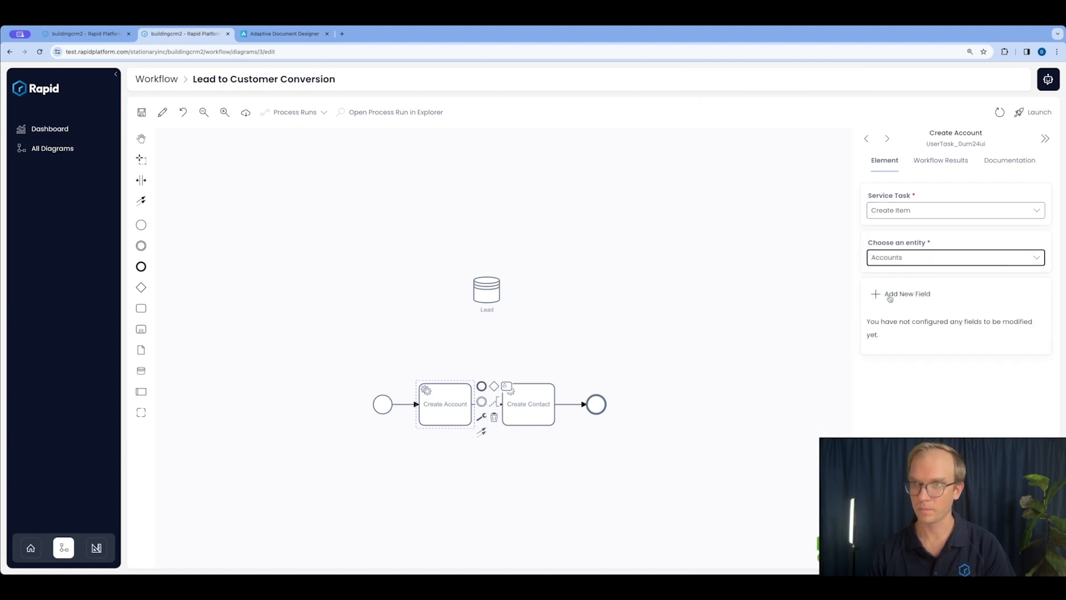
# - Map the Company Name field in Create Account to <%= Lead.properties.item.company_name %>
pyautogui.click(944, 329)
pyautogui.click(749, 487)
pyautogui.click(922, 359)
pyautogui.write('<%= Lead.p')
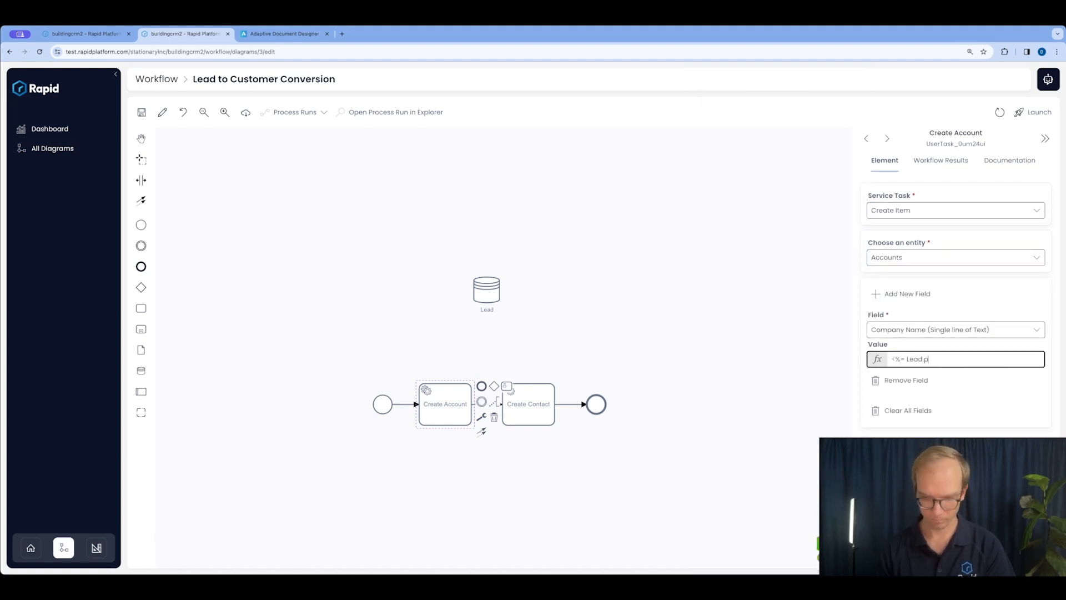
pyautogui.write('roperties.item.company_ane')
pyautogui.write(' %')
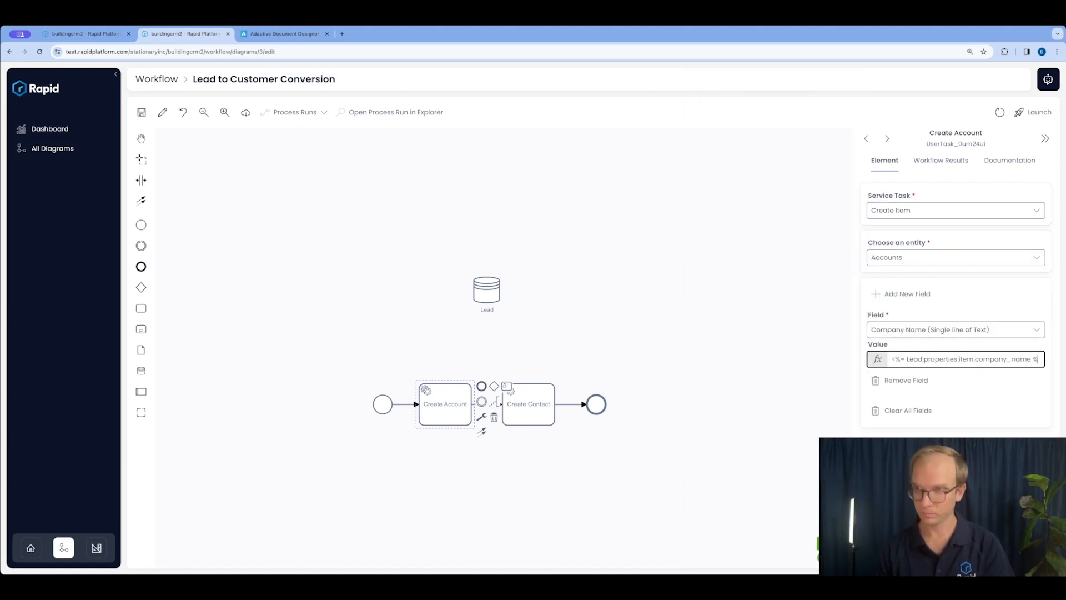
pyautogui.write('>')
# - Reuse the company name expression to map a Mobile field in Create Account to <%= Lead.properties.item.mobile %>
pyautogui.press('super+a')
pyautogui.press('super+c')
pyautogui.click(905, 295)
pyautogui.click(955, 421)
pyautogui.click(938, 366)
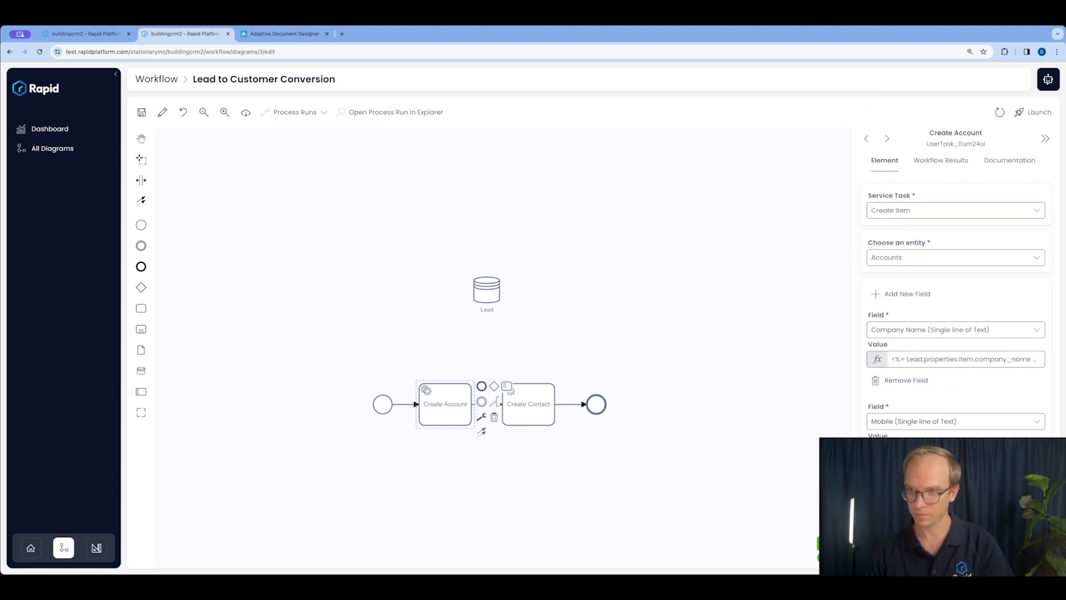
pyautogui.write('mobile')
# - Add an Email field to Create Account and map it to <%= Lead.properties.item.email %>
pyautogui.click(907, 294)
pyautogui.scroll(-3, 972, 344)
pyautogui.click(1030, 382)
pyautogui.click(777, 411)
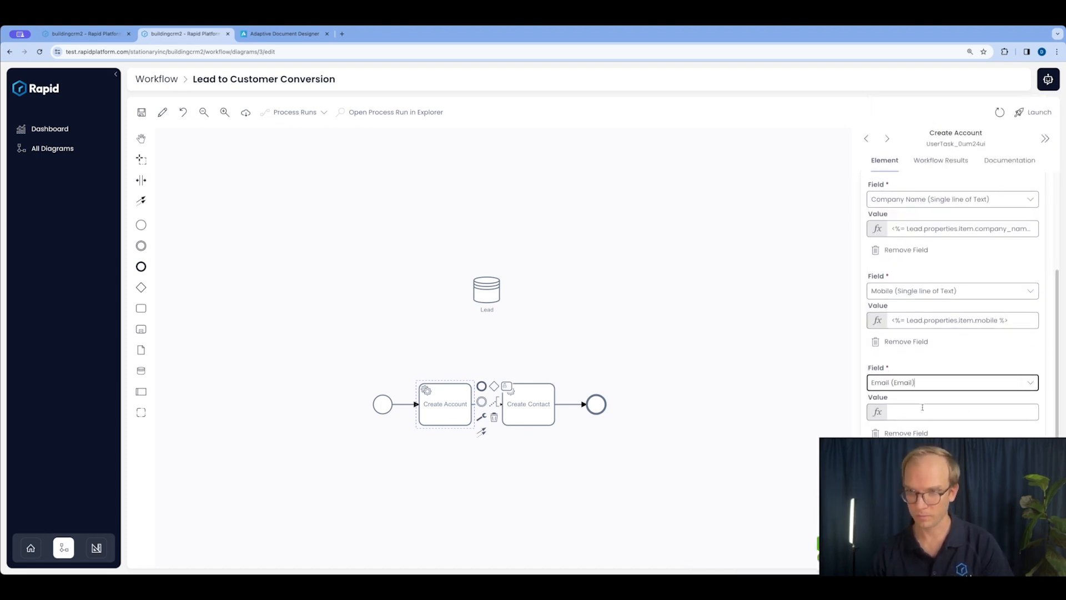
pyautogui.click(924, 411)
pyautogui.press('super+v')
pyautogui.doubleClick(1000, 412)
pyautogui.write('email')
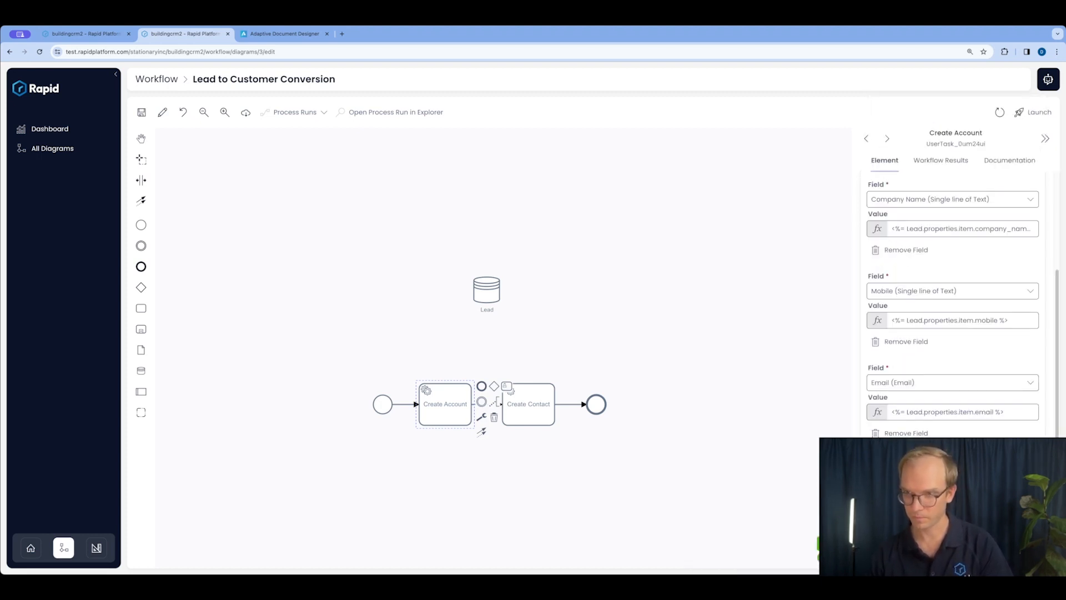
pyautogui.scroll(-3, 917, 278)
pyautogui.click(944, 398)
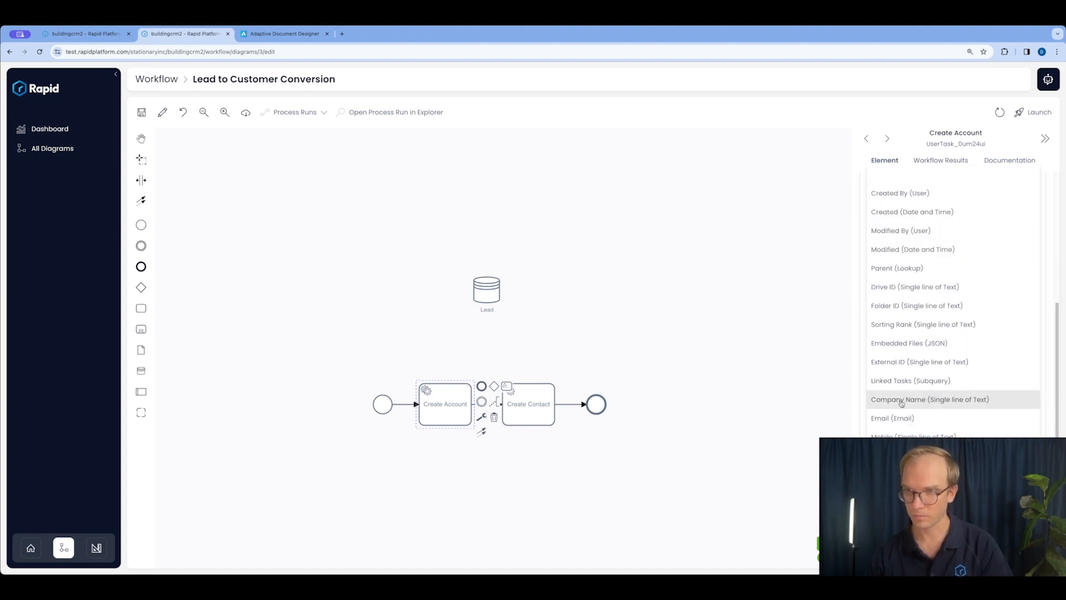
pyautogui.click(722, 383)
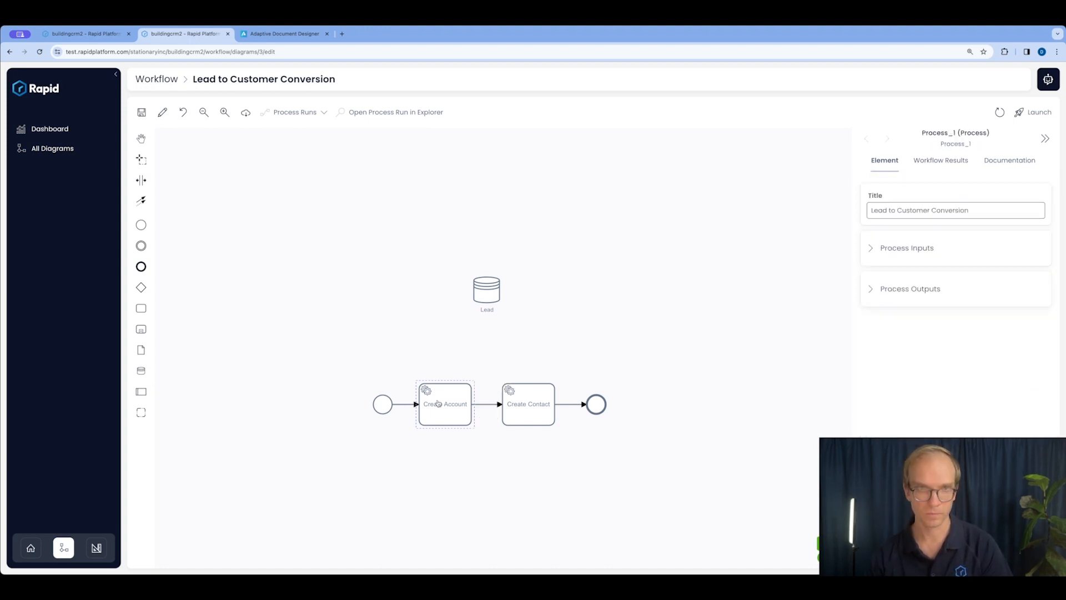
pyautogui.click(437, 405)
# - Configure the Create Contact task as Create Item on the Contacts entity
pyautogui.click(529, 411)
pyautogui.click(944, 210)
pyautogui.click(894, 359)
pyautogui.click(944, 258)
pyautogui.click(738, 207)
# - Add a First Name field to Create Contact and map it to <%= Lead.properties.item.first_name %>
pyautogui.click(908, 294)
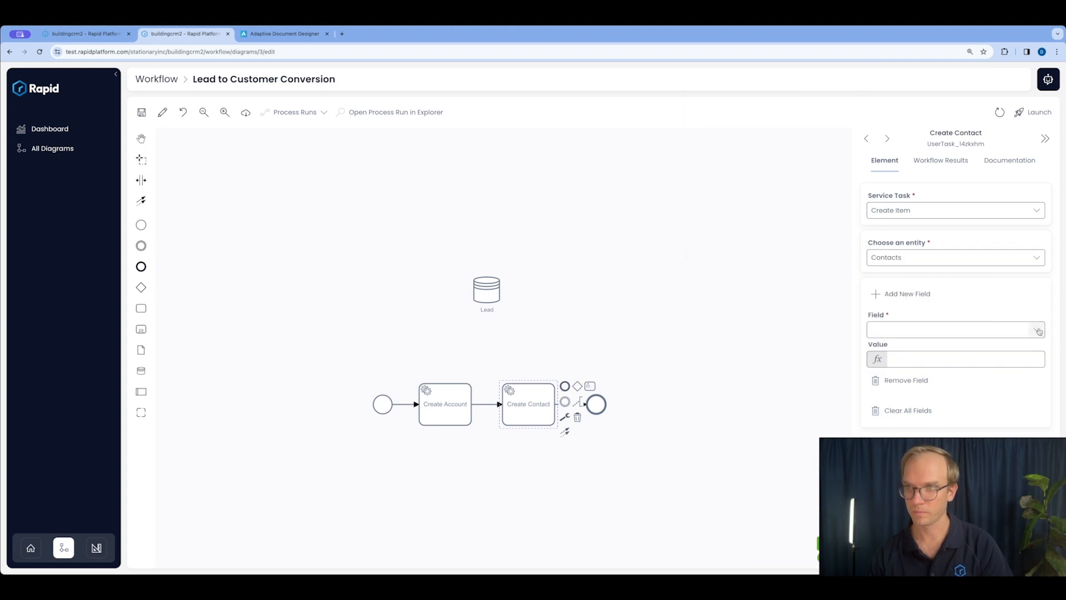
pyautogui.click(1036, 329)
pyautogui.click(964, 359)
pyautogui.press('super+v')
pyautogui.doubleClick(1011, 360)
pyautogui.write('first_name')
# - Add Last Name and Email fields to Create Contact, mapping Last Name to <%= Lead.properties.item.last_name %>
pyautogui.click(906, 294)
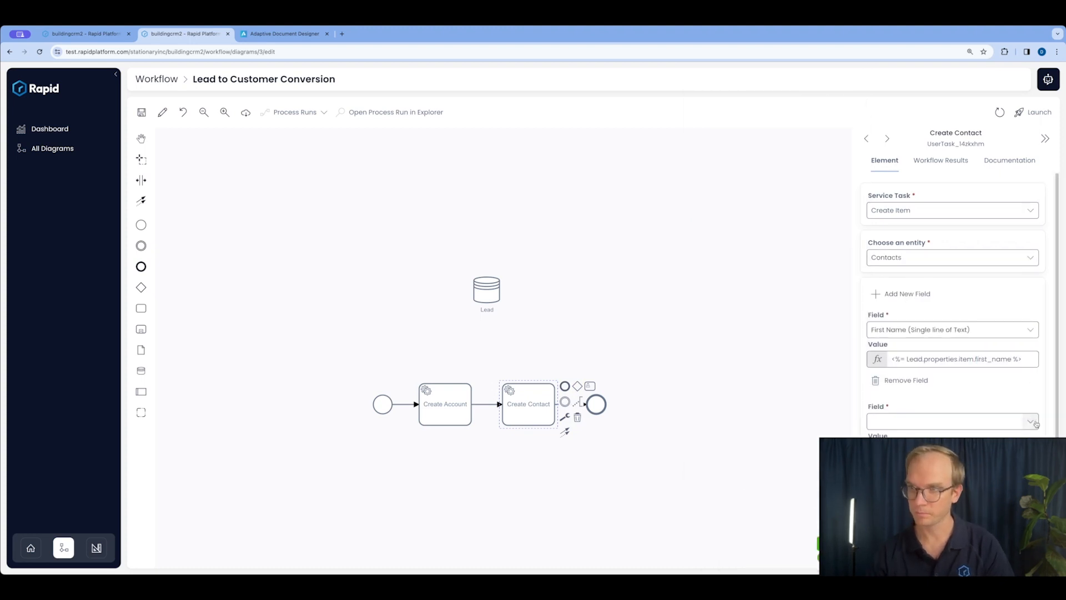
pyautogui.click(1033, 421)
pyautogui.click(922, 344)
pyautogui.scroll(-1, 968, 433)
pyautogui.scroll(-1, 911, 264)
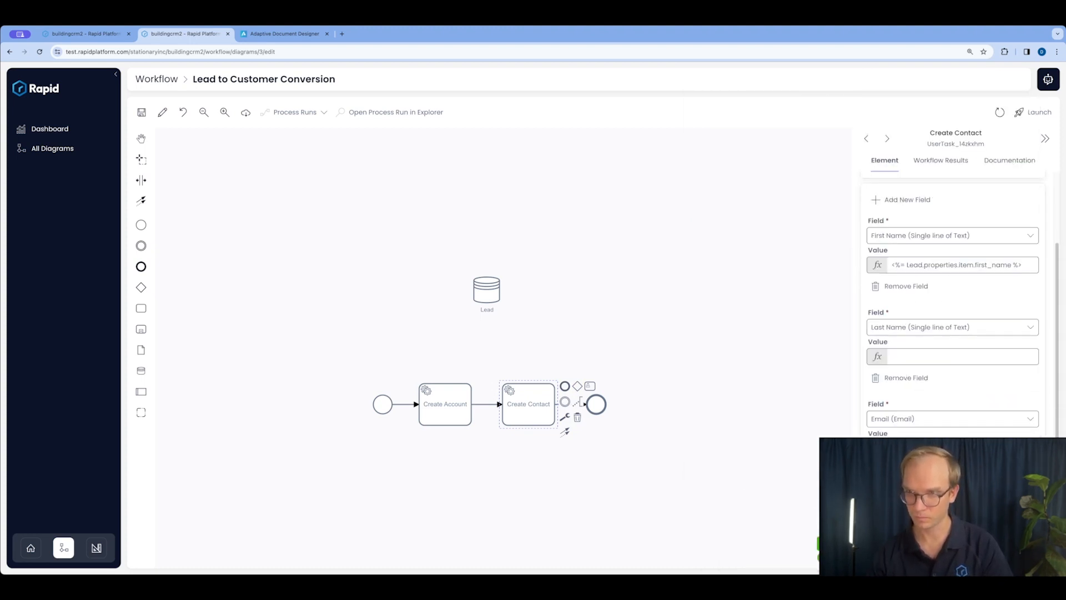
pyautogui.click(998, 357)
pyautogui.press('super+v')
pyautogui.doubleClick(997, 356)
pyautogui.write('last_name')
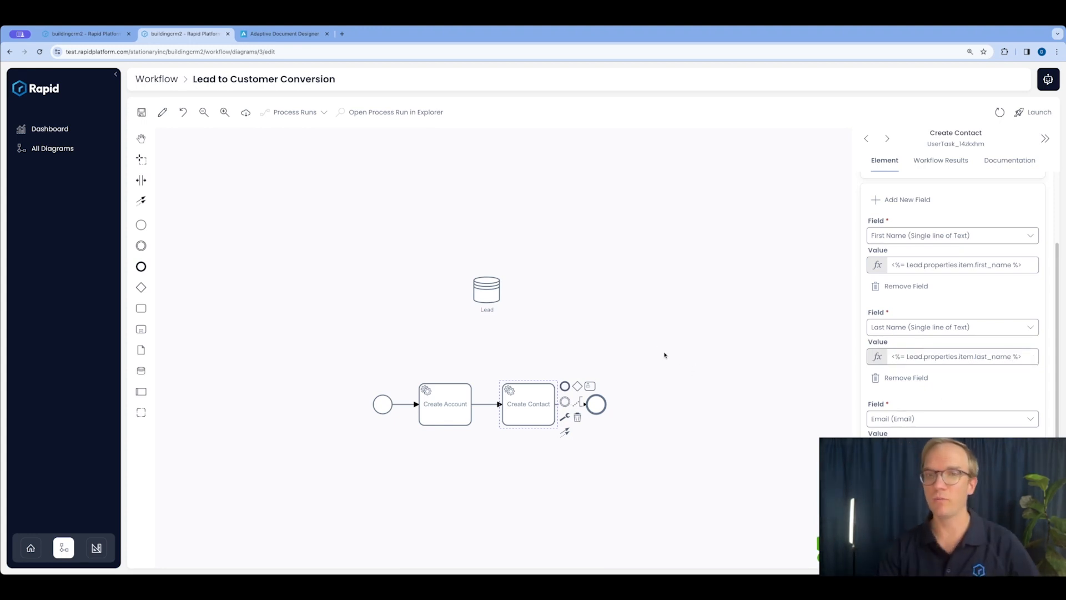
# - Move the start event slightly farther away from the Create Account task
pyautogui.click(611, 318)
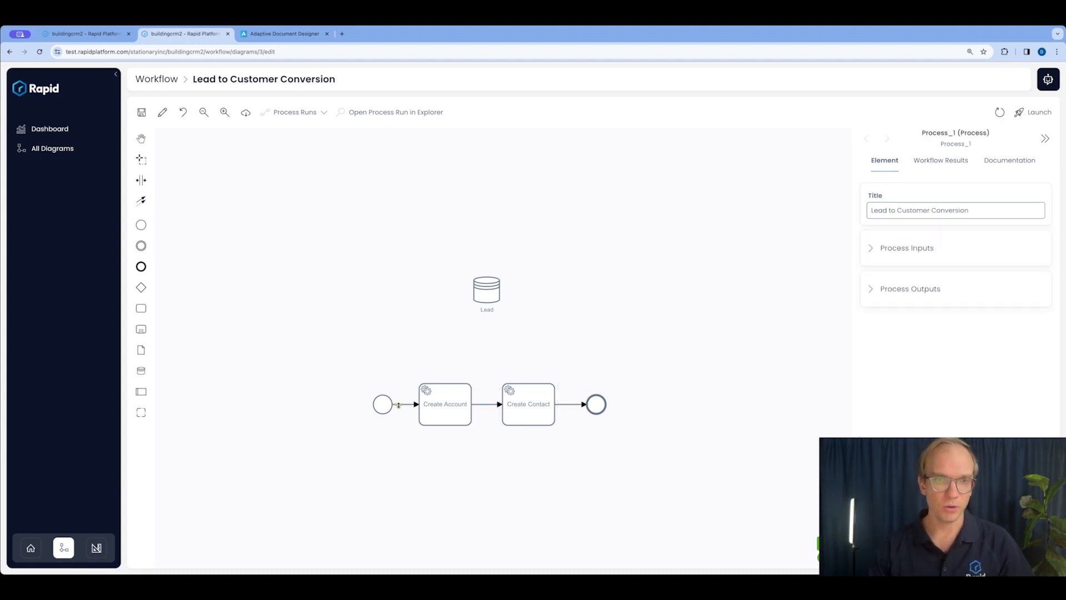
pyautogui.moveTo(386, 409); pyautogui.dragTo(369, 410)
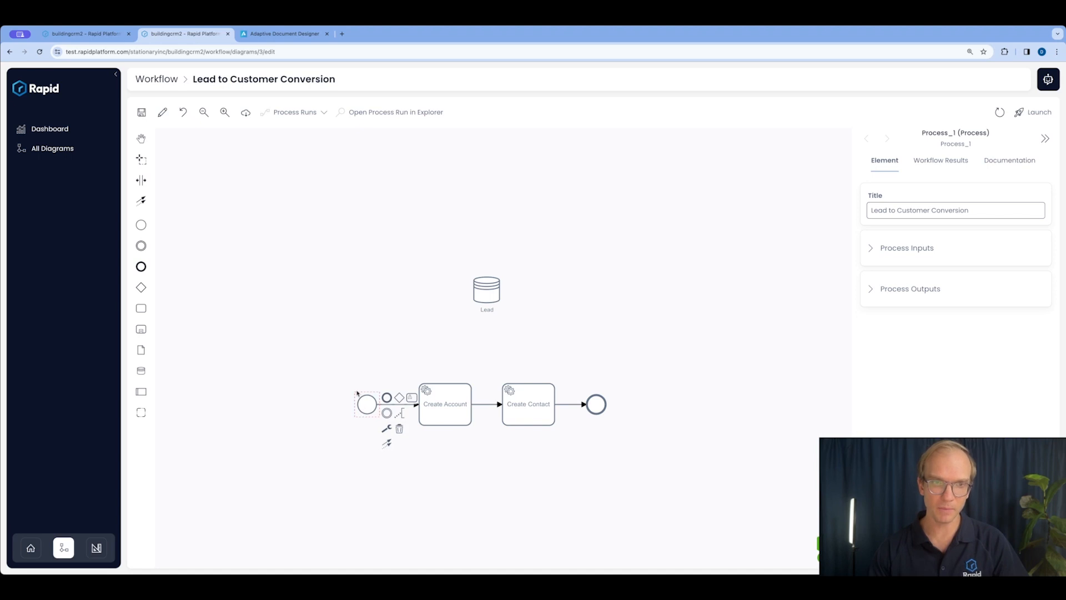
pyautogui.click(378, 352)
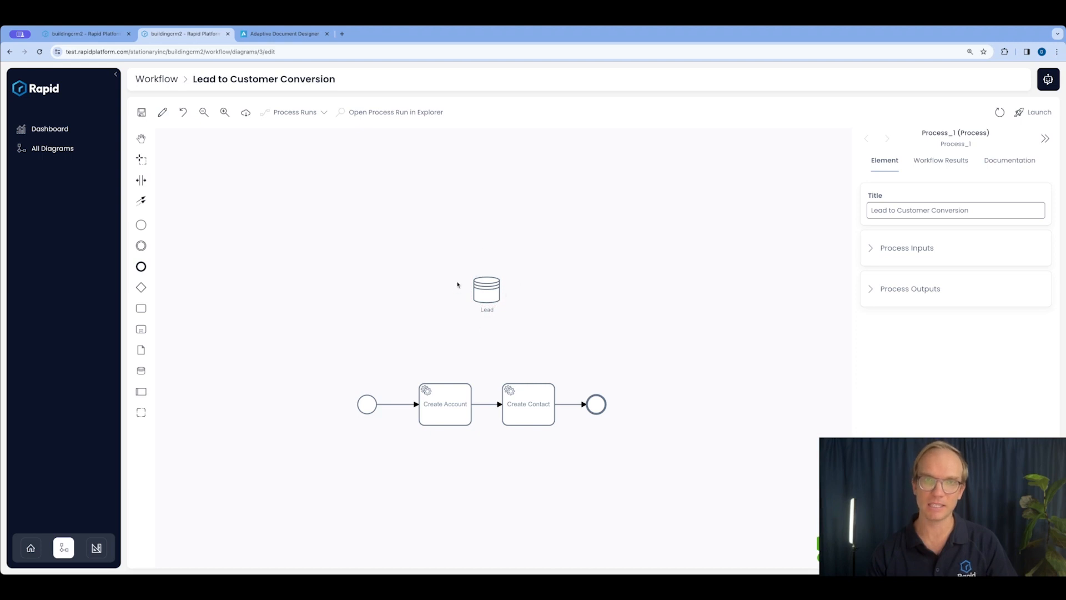
# - Review the entity and field mappings configured in the Create Account task
pyautogui.click(428, 393)
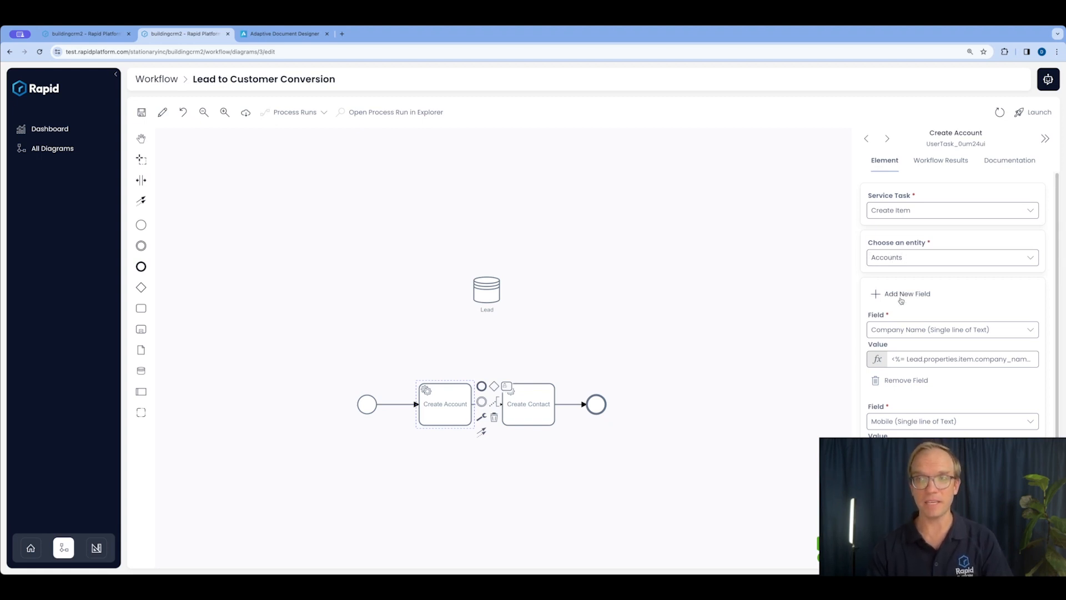
pyautogui.scroll(-1, 900, 302)
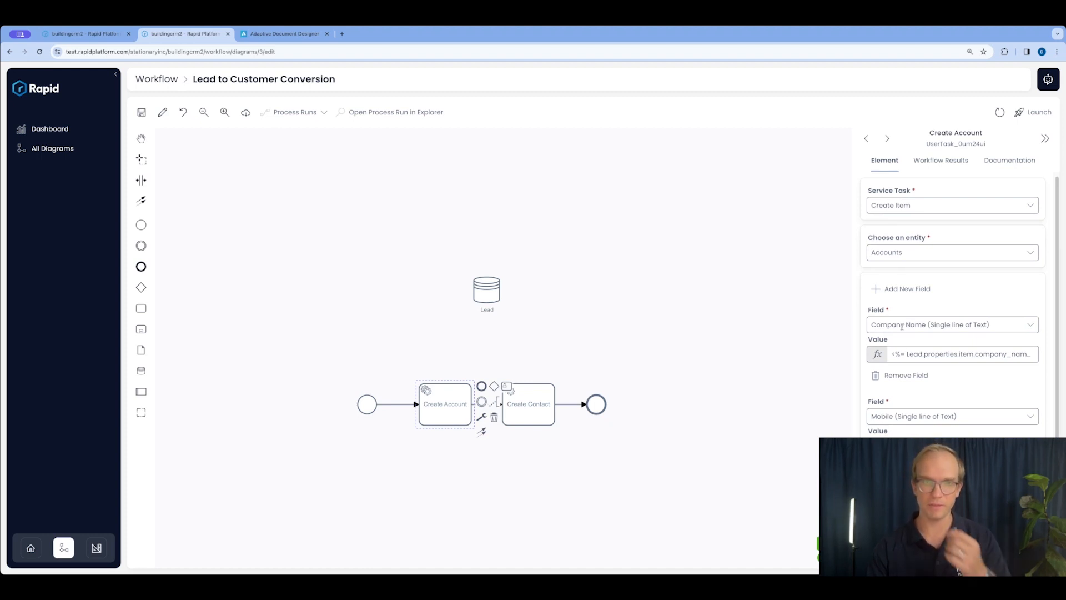
# - Review the value expressions mapped to Company Name, Mobile and Email in the Create Account task
pyautogui.scroll(-1, 901, 325)
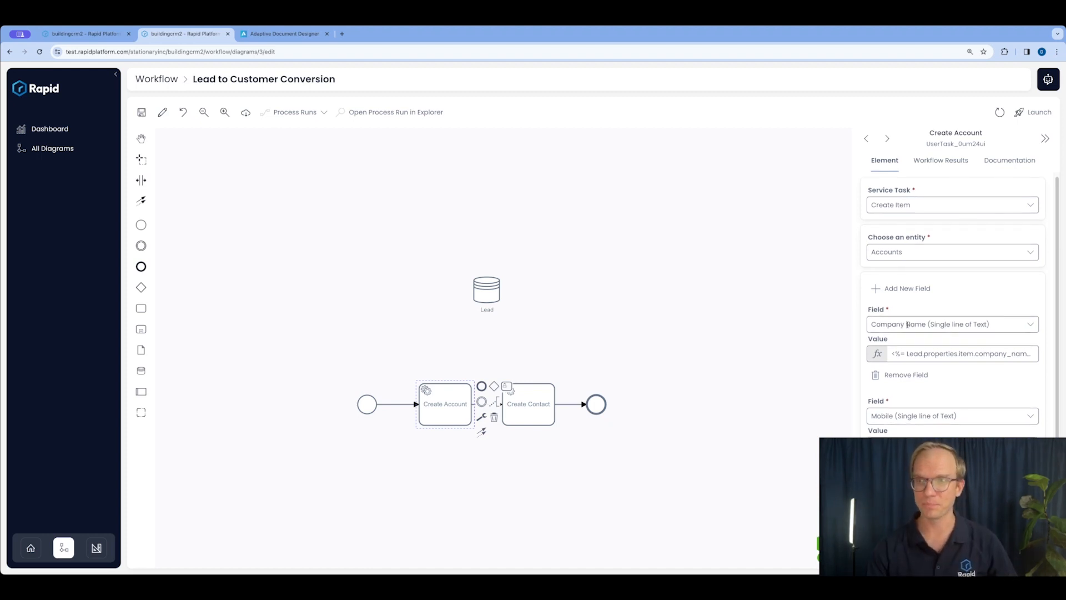
pyautogui.scroll(-1, 920, 321)
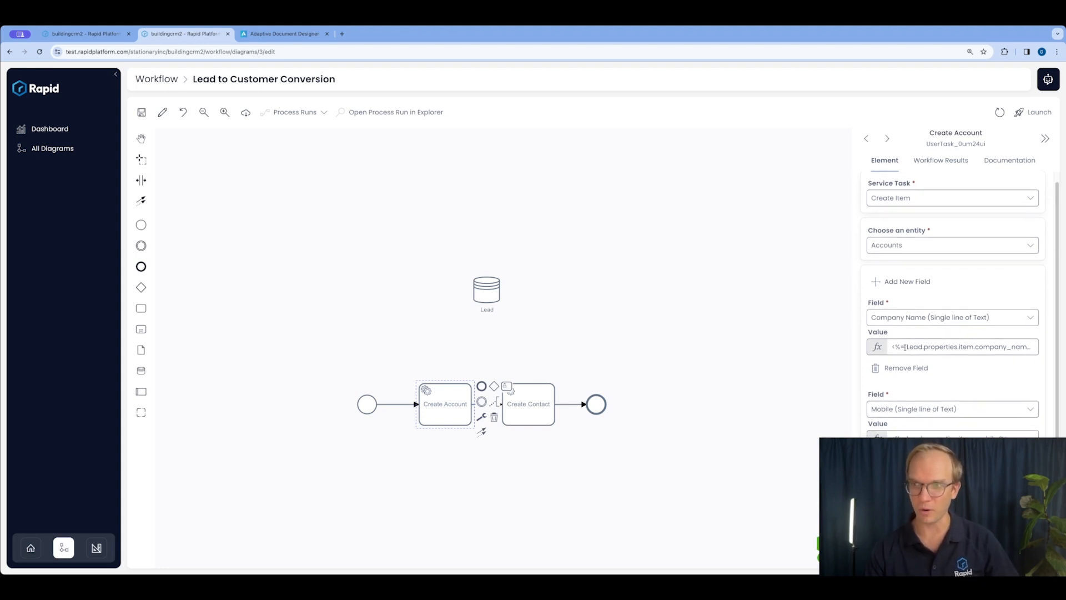
pyautogui.moveTo(891, 347); pyautogui.dragTo(1056, 349)
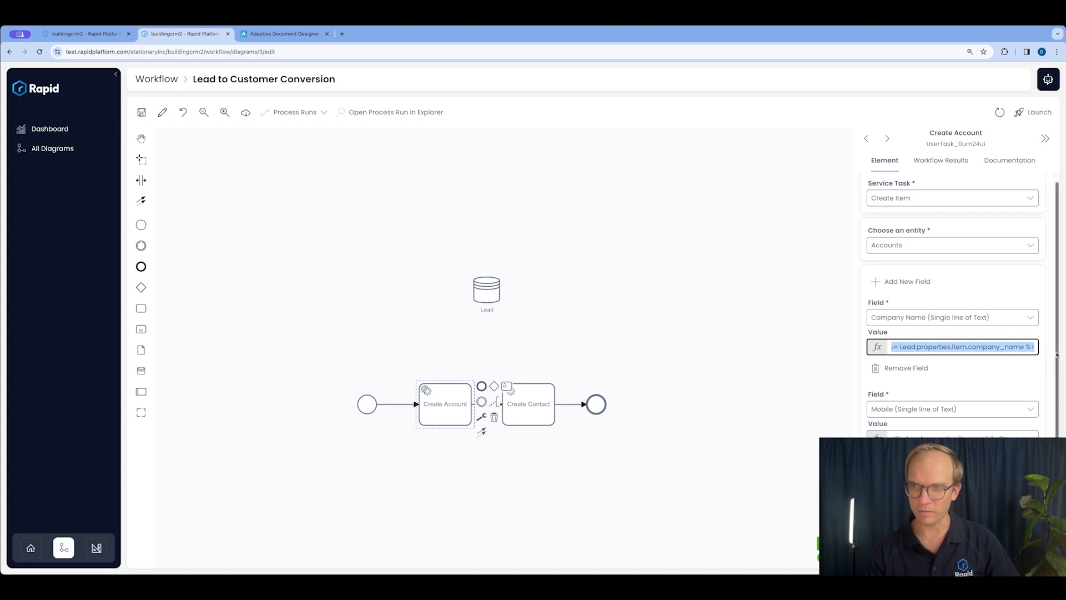
pyautogui.moveTo(903, 342); pyautogui.dragTo(885, 345)
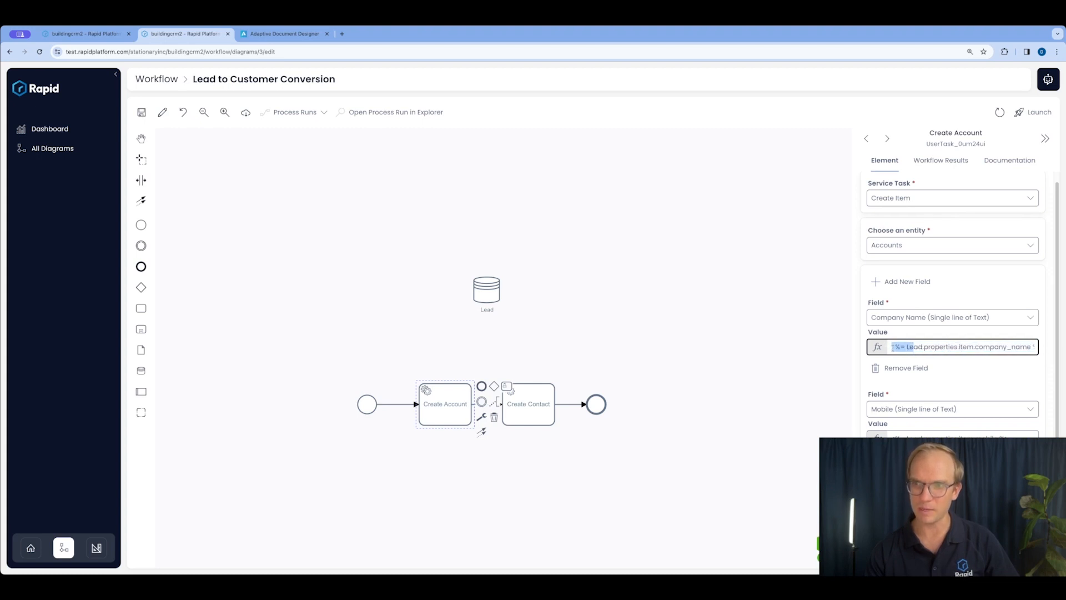
pyautogui.click(905, 347)
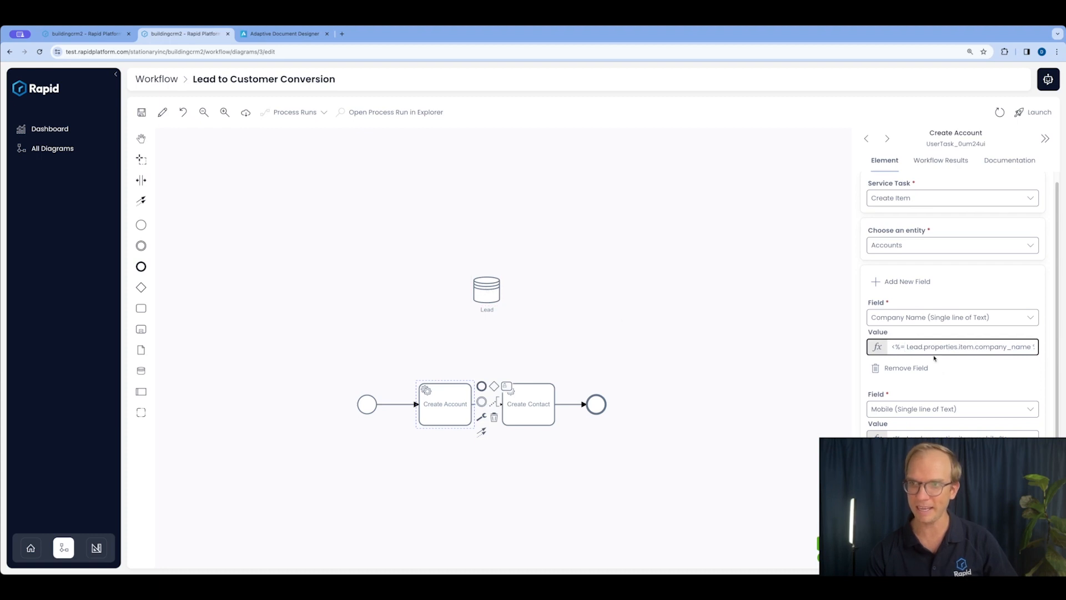
pyautogui.moveTo(940, 347); pyautogui.dragTo(976, 348)
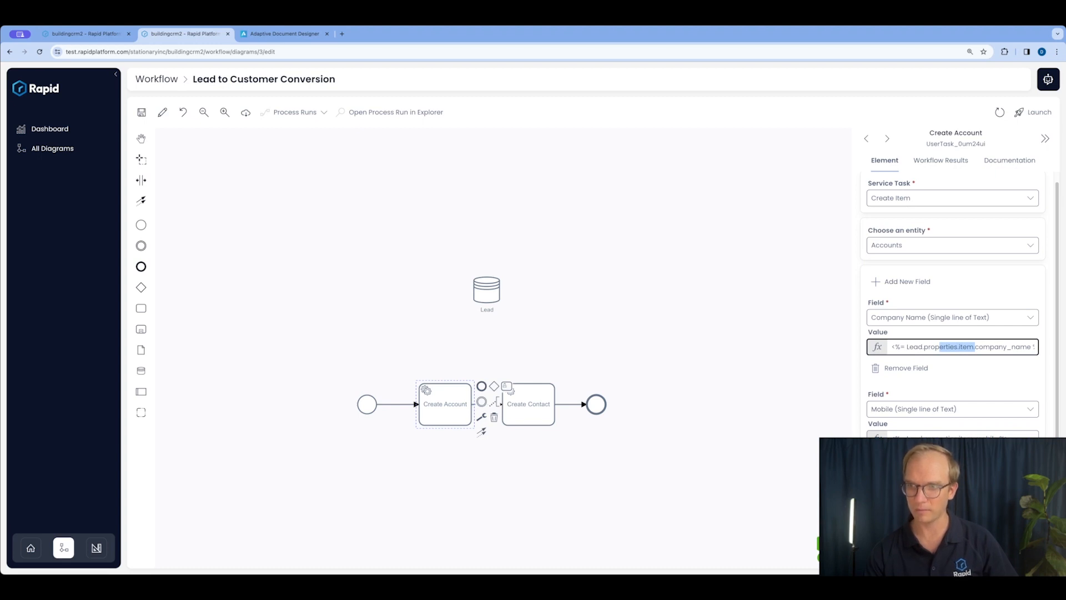
pyautogui.scroll(-3, 953, 305)
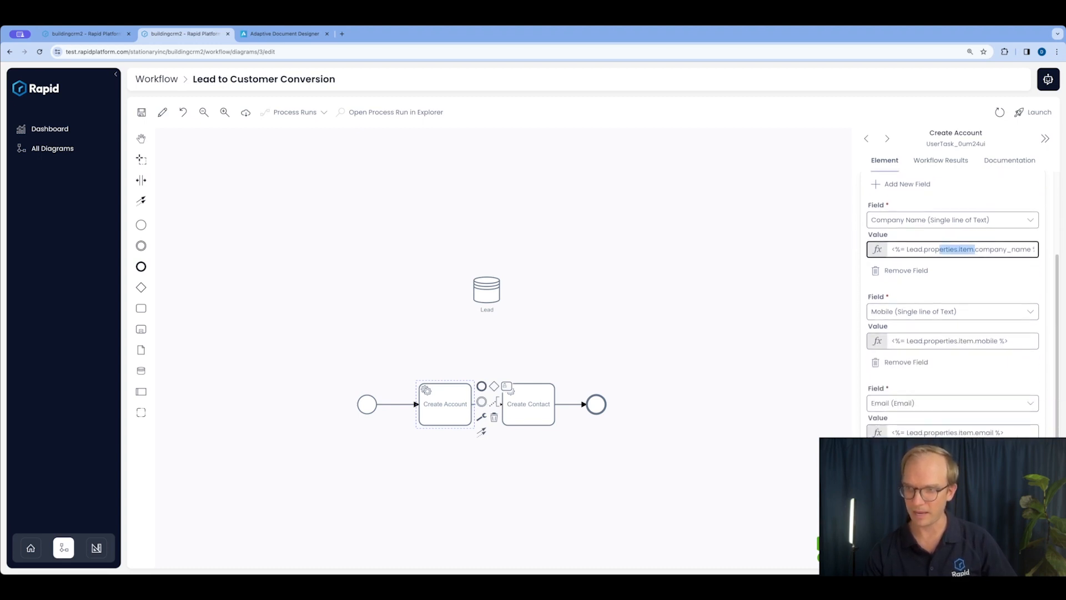
pyautogui.scroll(-1, 953, 309)
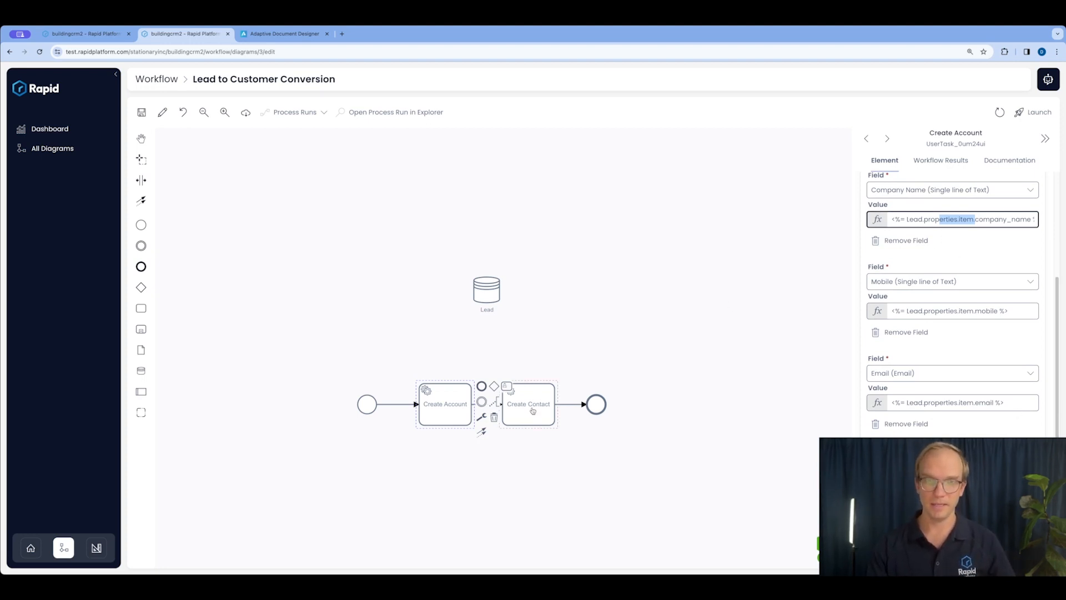
# - Review the Create Contact task's First Name, Last Name and Email mappings and save the workflow diagram
pyautogui.click(537, 360)
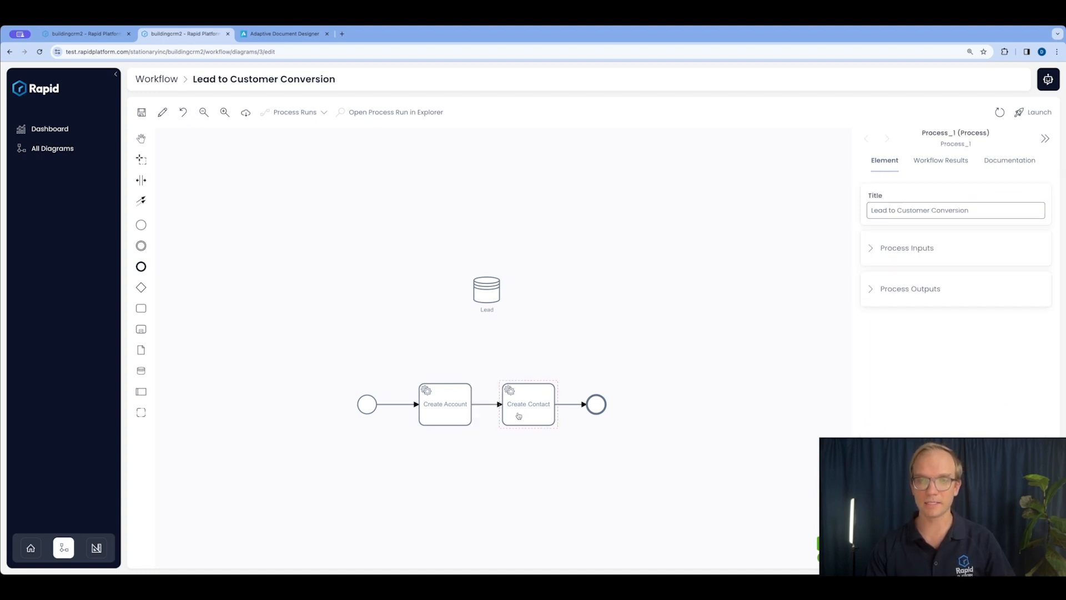
pyautogui.click(519, 414)
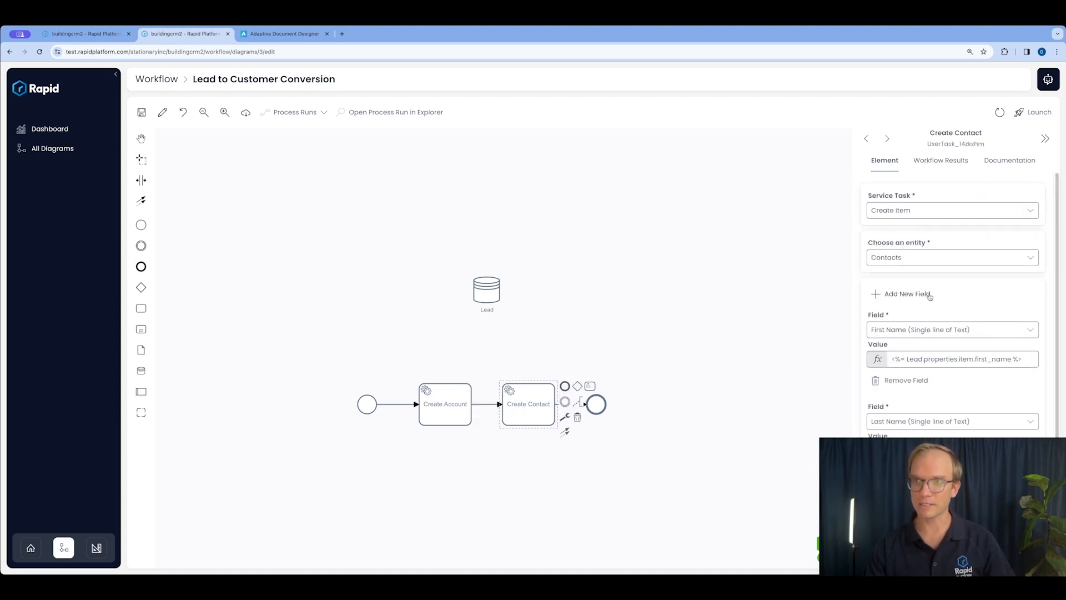
pyautogui.scroll(-1, 925, 350)
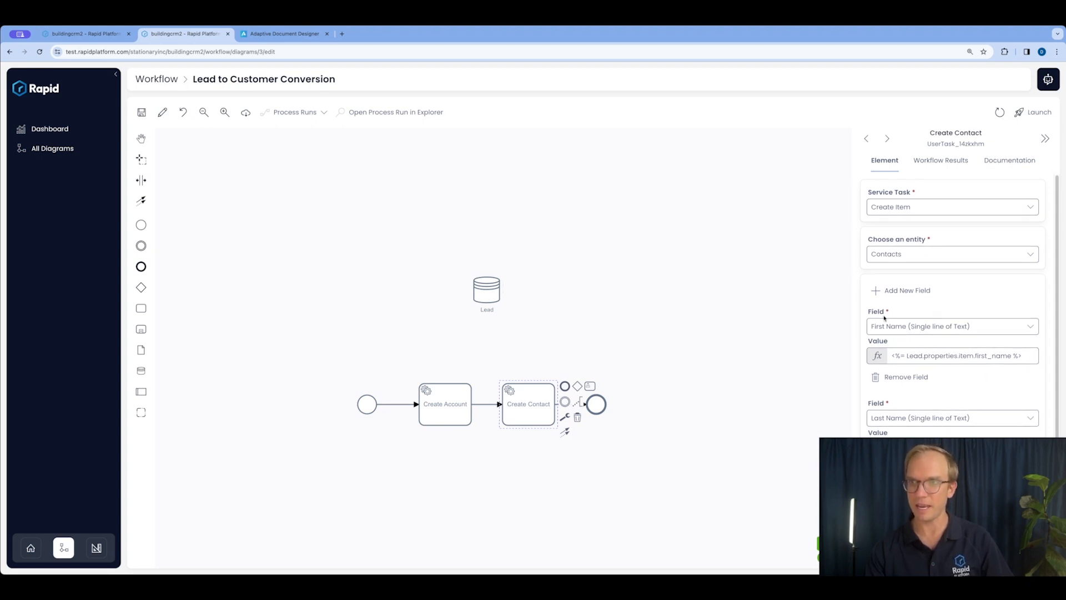
pyautogui.scroll(-2, 899, 338)
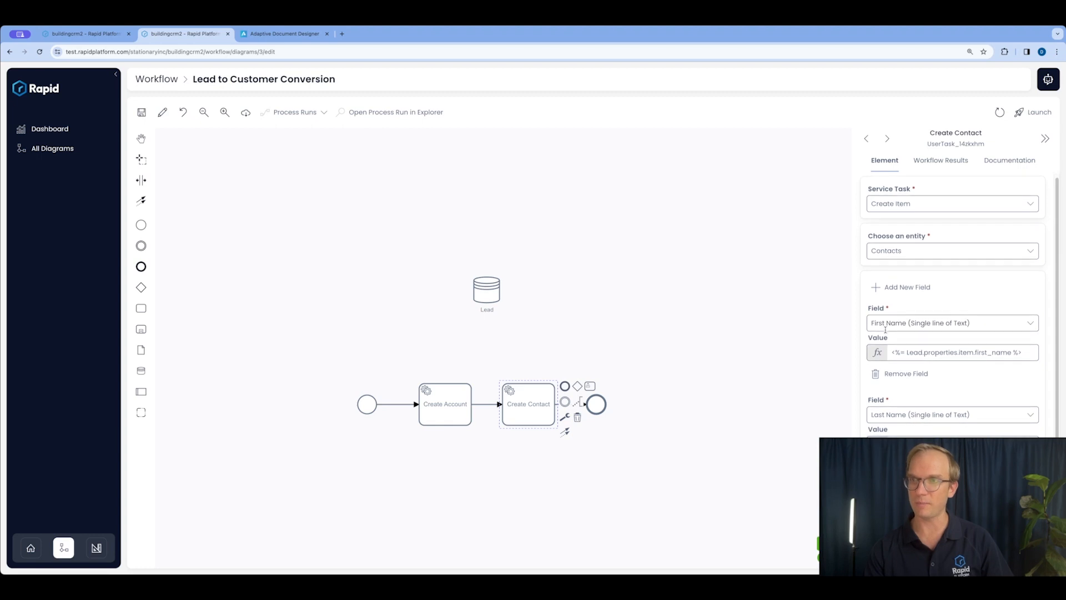
pyautogui.scroll(-5, 1026, 422)
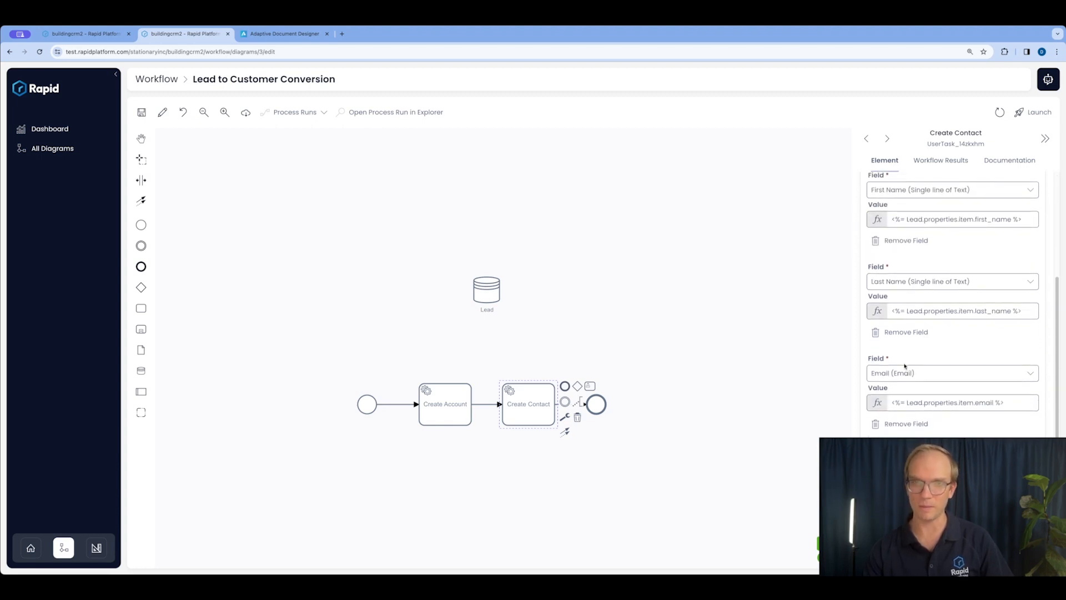
pyautogui.click(141, 113)
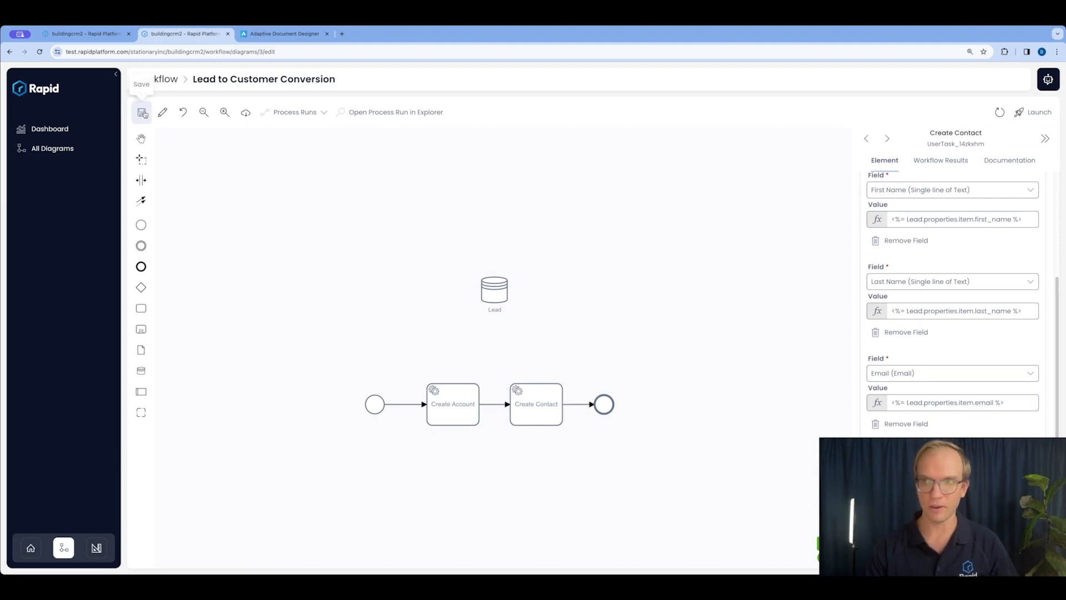
# - Check the entity and Id expression configured on the Lead data store
pyautogui.click(594, 274)
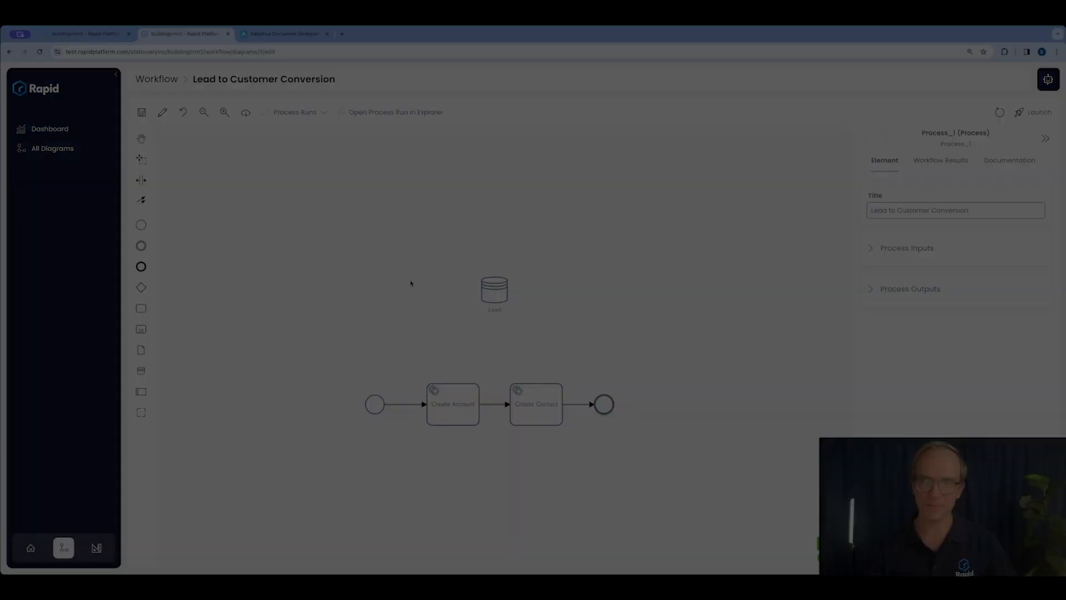
pyautogui.click(507, 290)
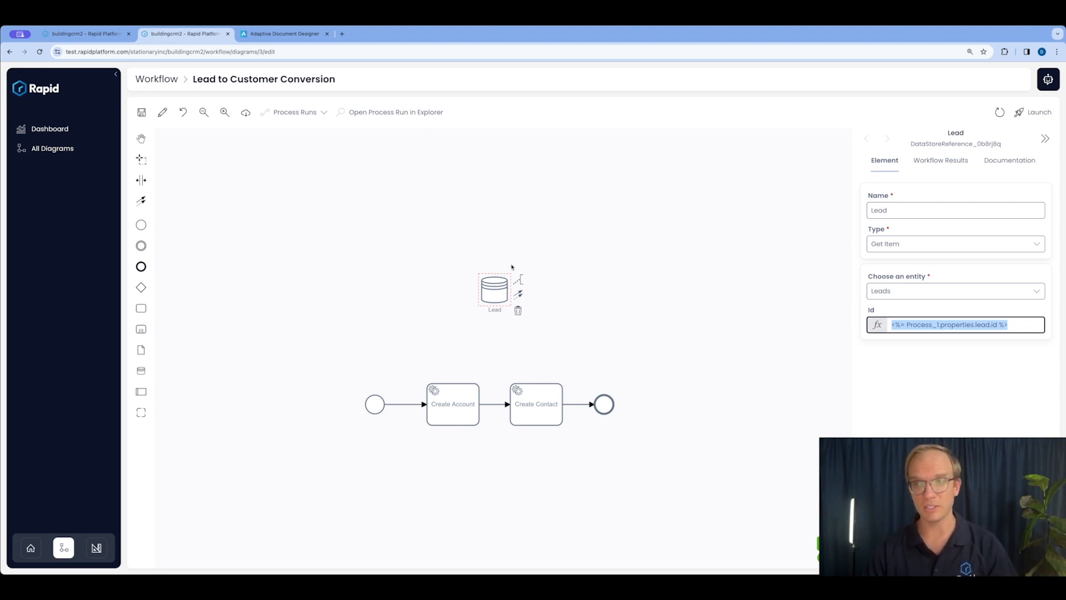
pyautogui.click(604, 235)
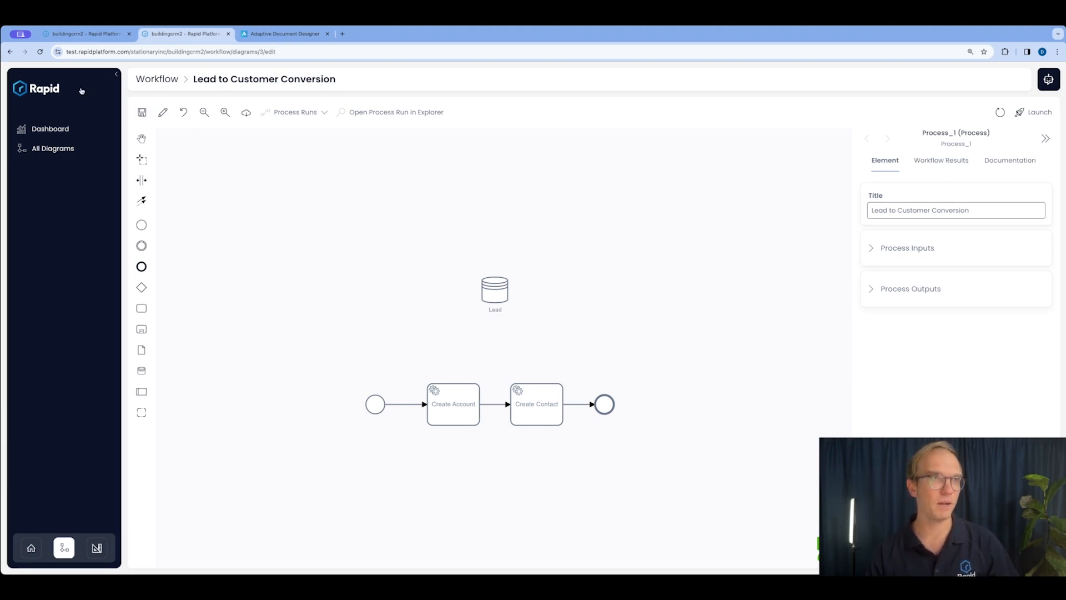
# - Open the Leads table's menu configuration in the Designer
pyautogui.click(80, 38)
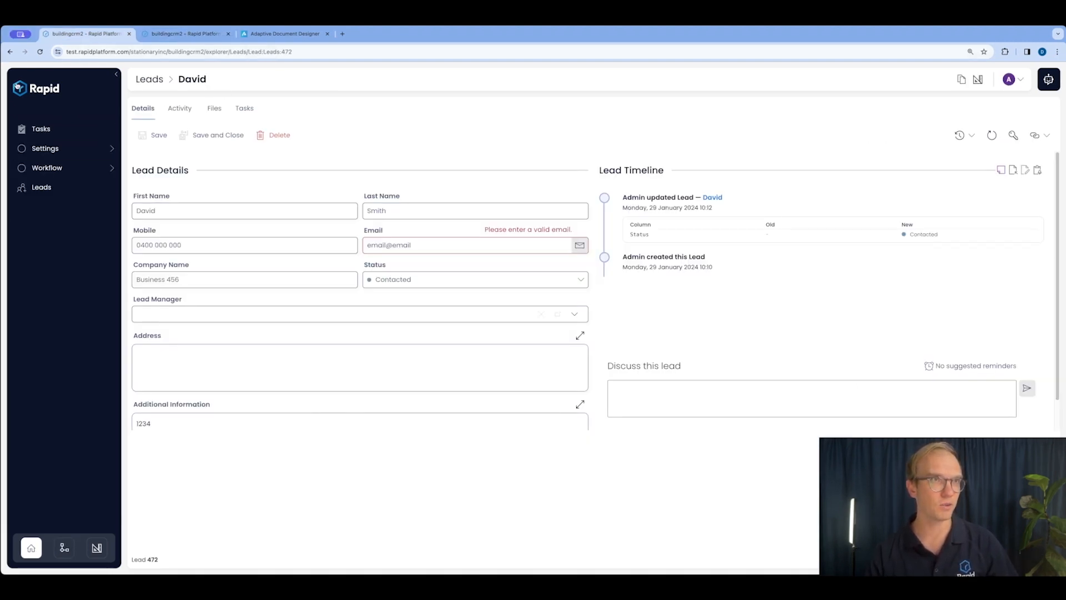
pyautogui.click(31, 548)
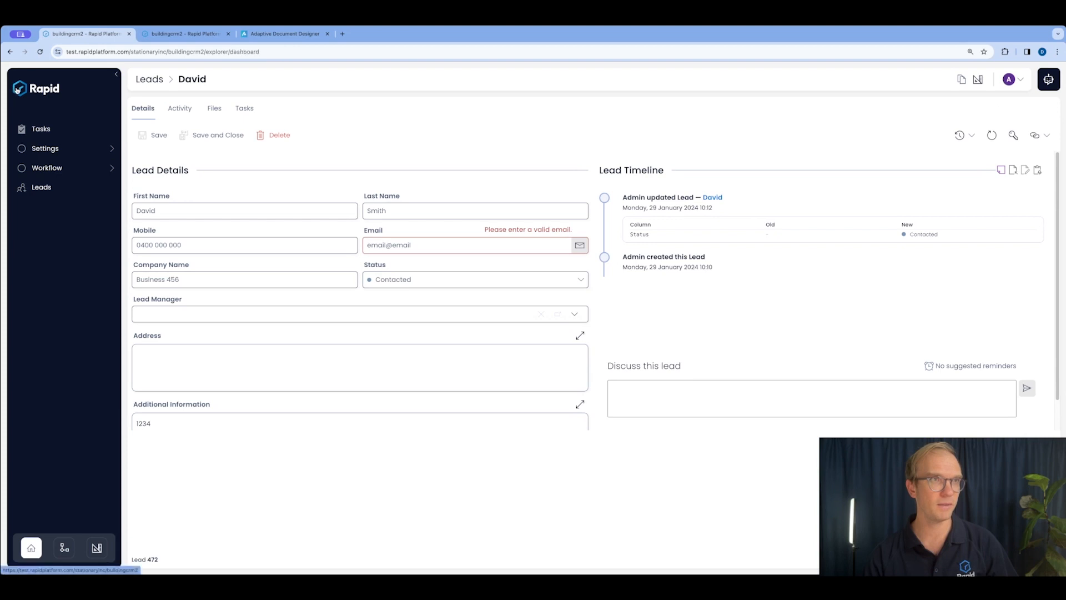
pyautogui.click(96, 548)
pyautogui.click(78, 169)
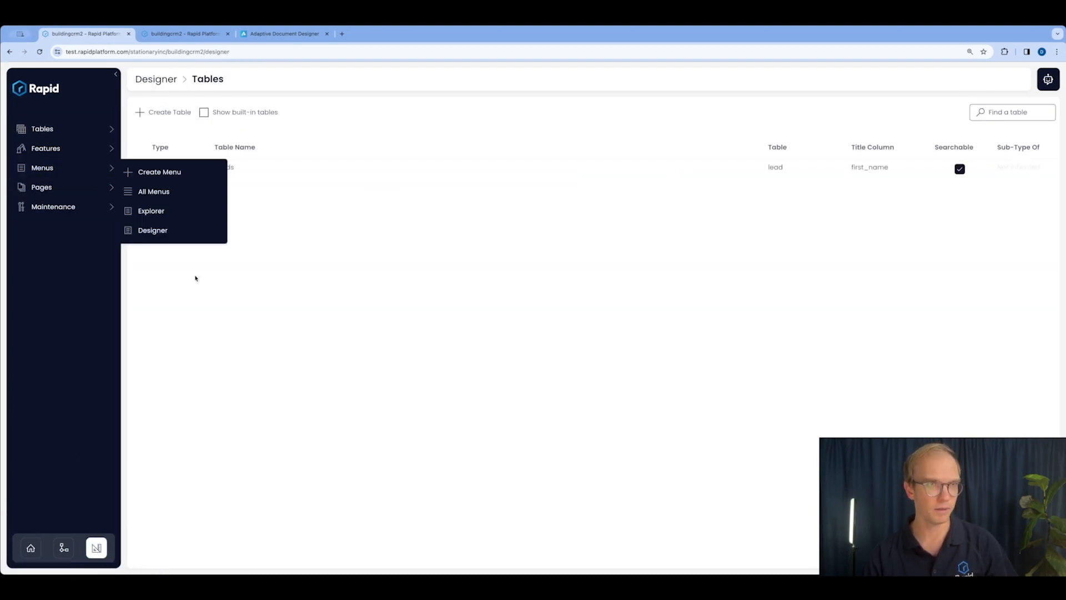
pyautogui.click(64, 130)
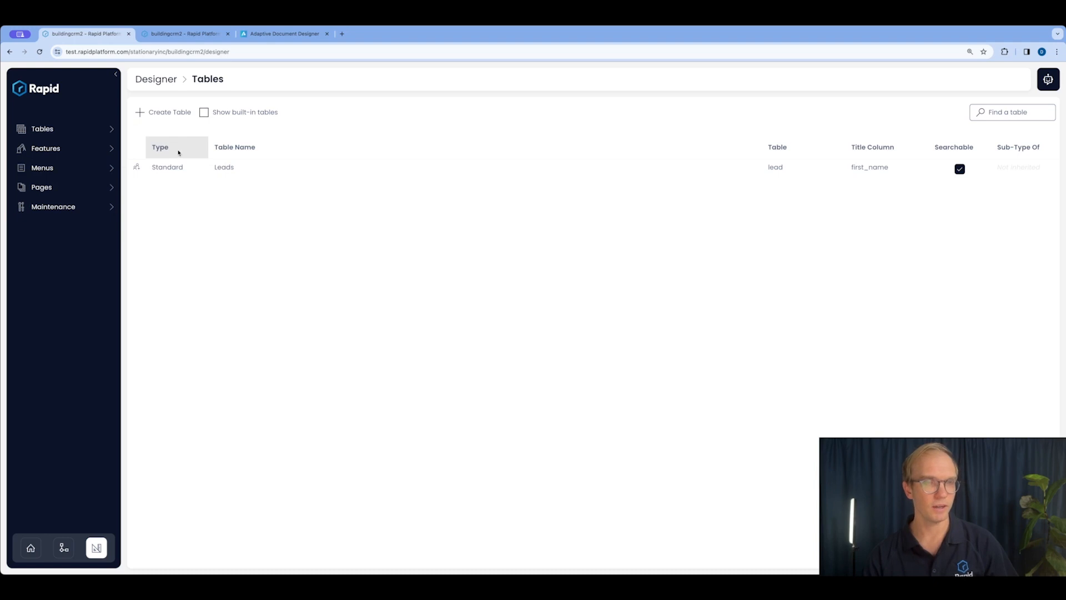
pyautogui.doubleClick(225, 168)
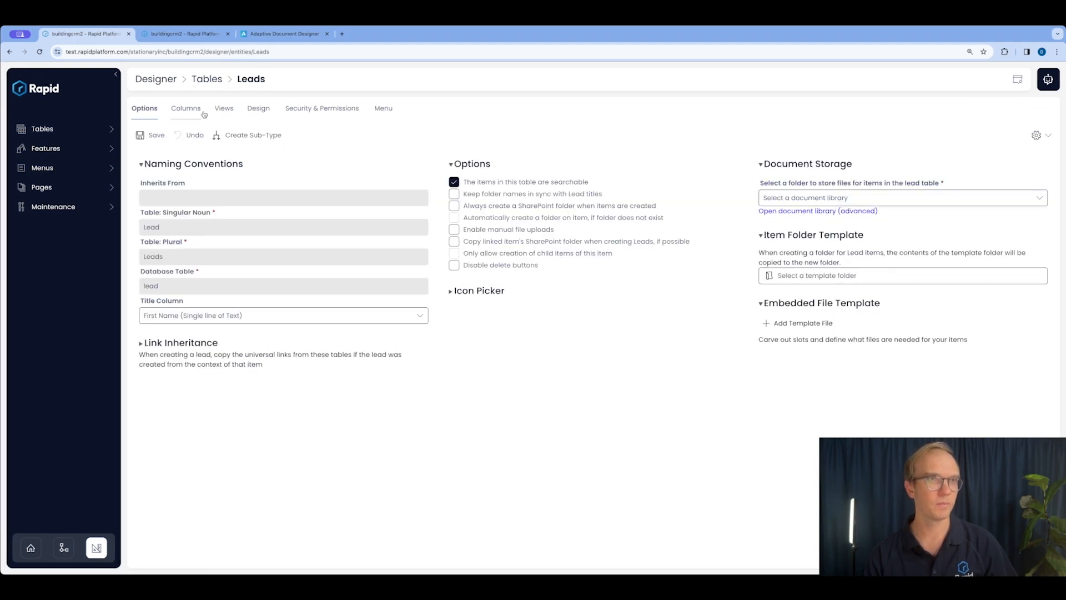
pyautogui.click(383, 110)
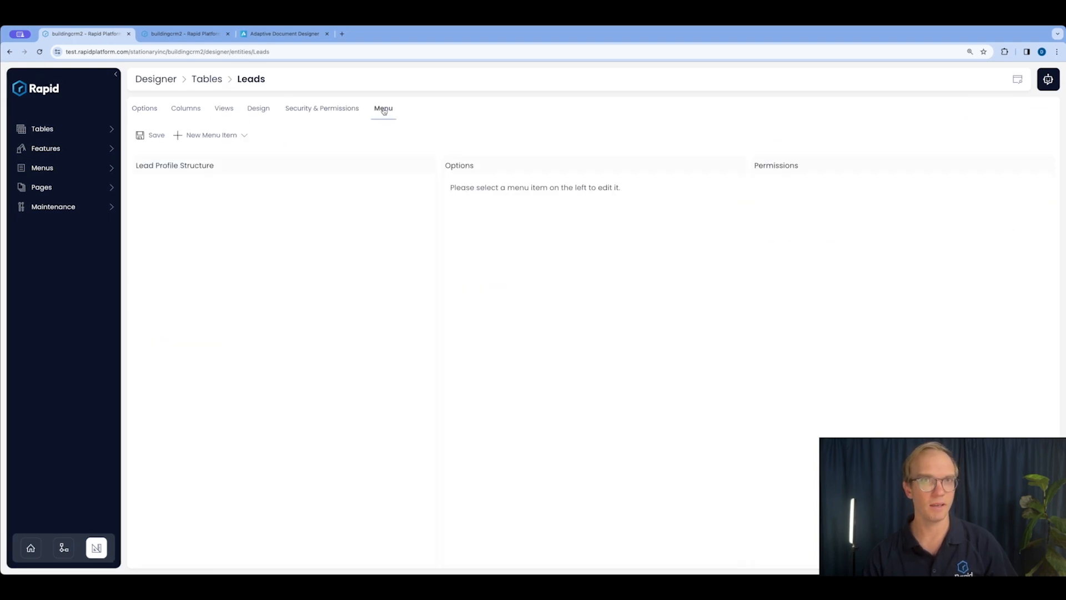
# - Add a blank menu item to the Leads table with the display text Convert Lead and a shield icon
pyautogui.click(236, 142)
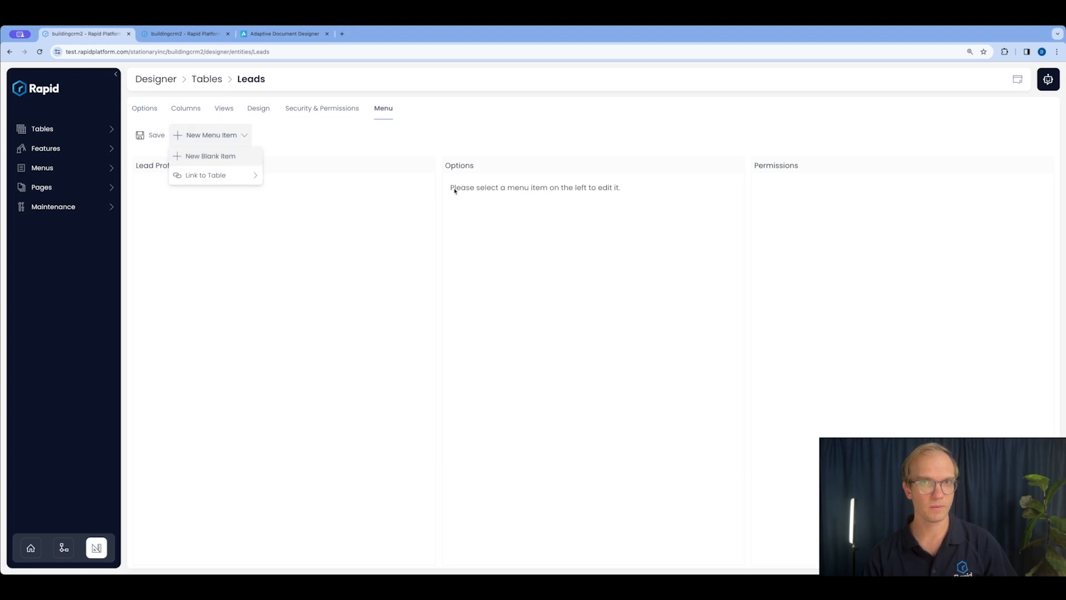
pyautogui.click(225, 157)
pyautogui.tripleClick(506, 200)
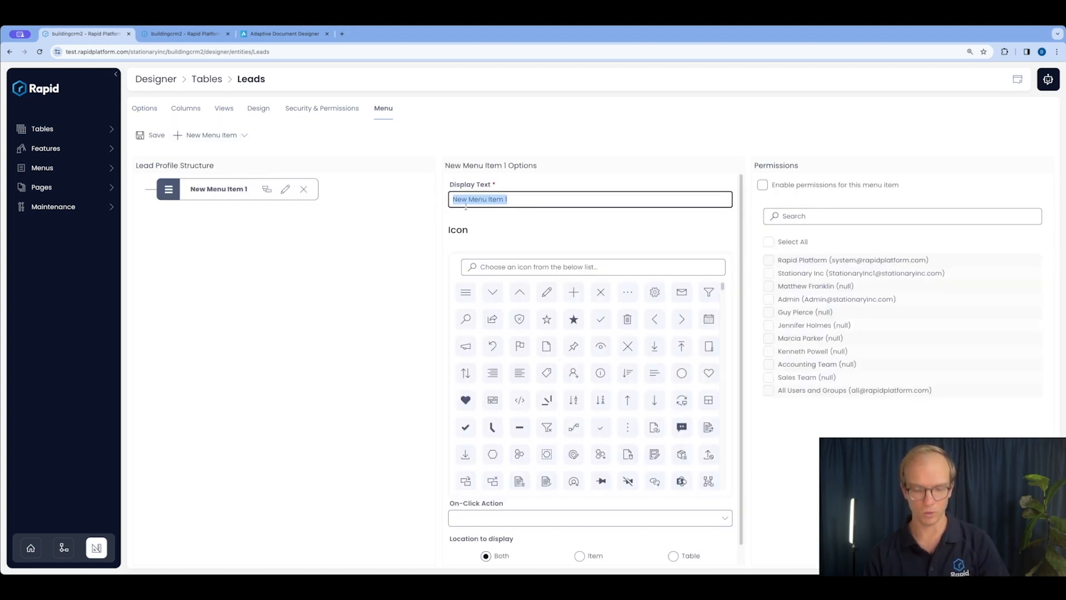
pyautogui.write('Convert Lead')
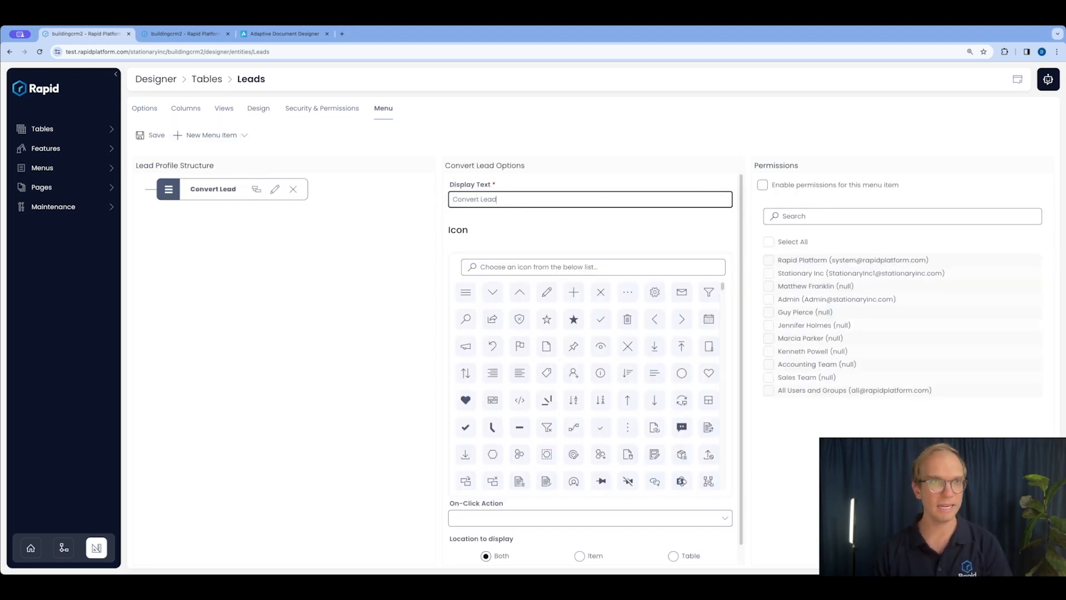
pyautogui.click(580, 293)
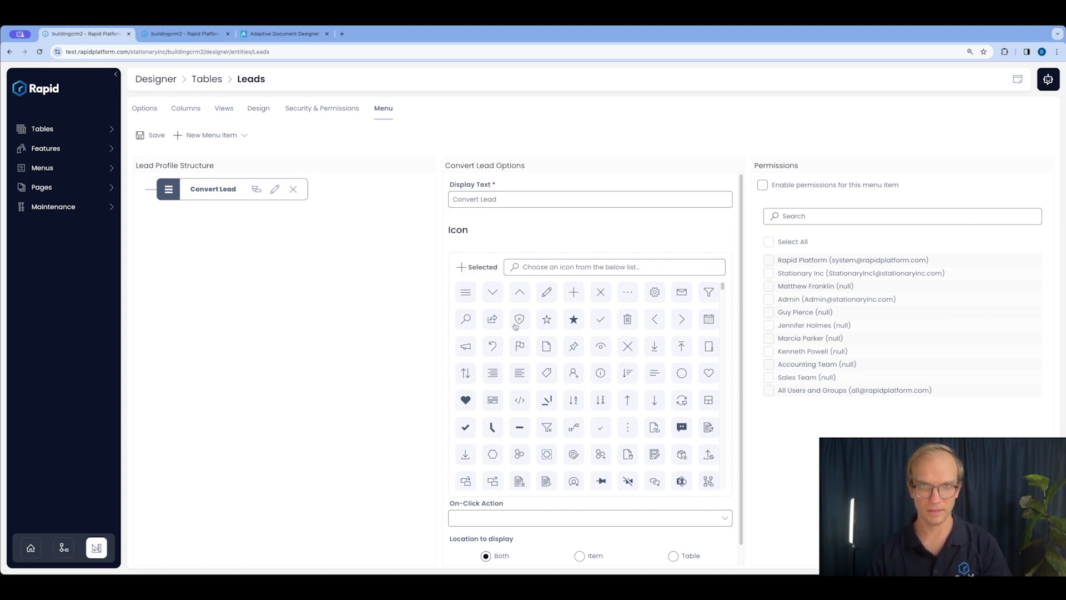
# - Set the Convert Lead menu item's on-click action to Workflow - Execute Process
pyautogui.click(725, 519)
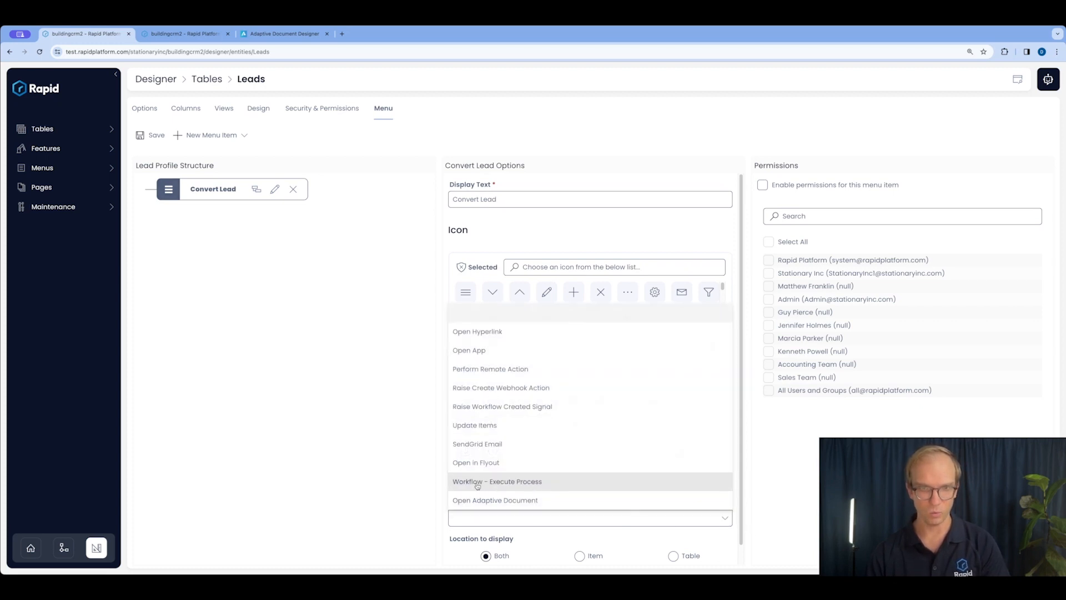
pyautogui.click(493, 481)
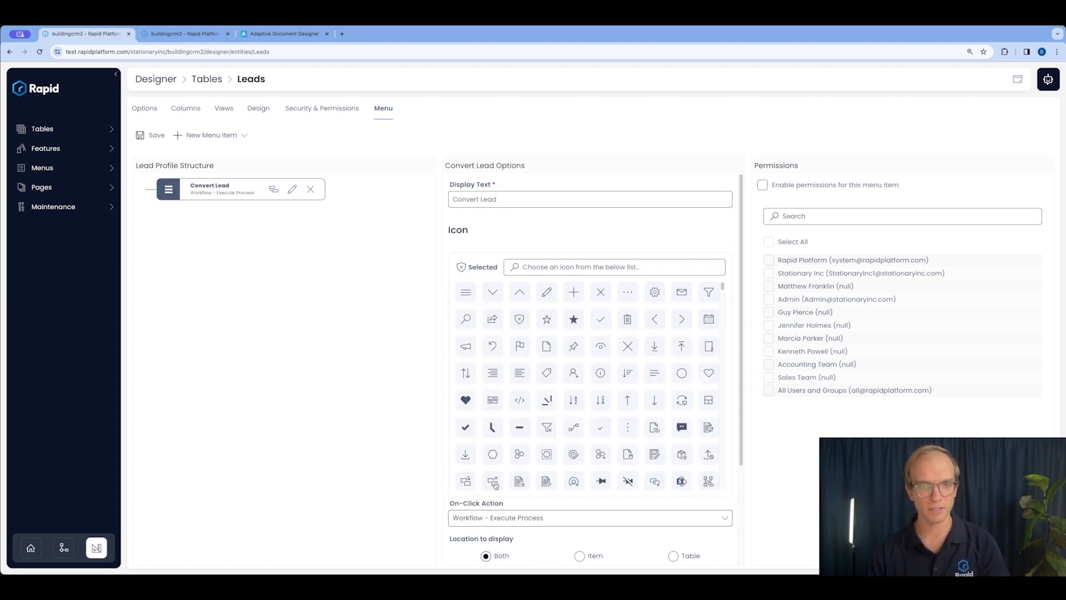
pyautogui.scroll(-2, 524, 532)
pyautogui.scroll(-1, 524, 532)
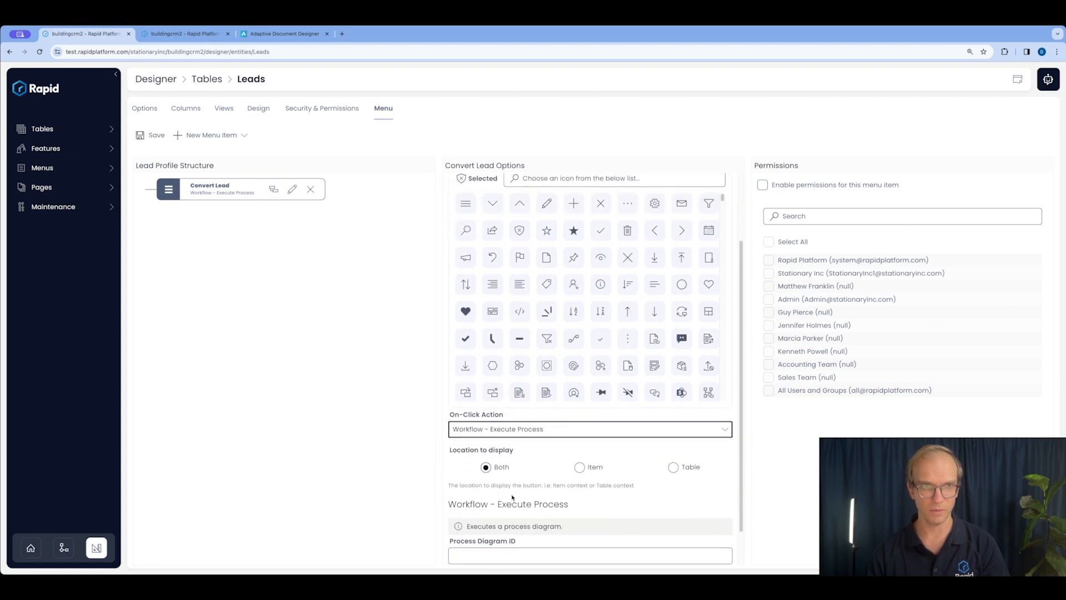
pyautogui.scroll(-1, 510, 418)
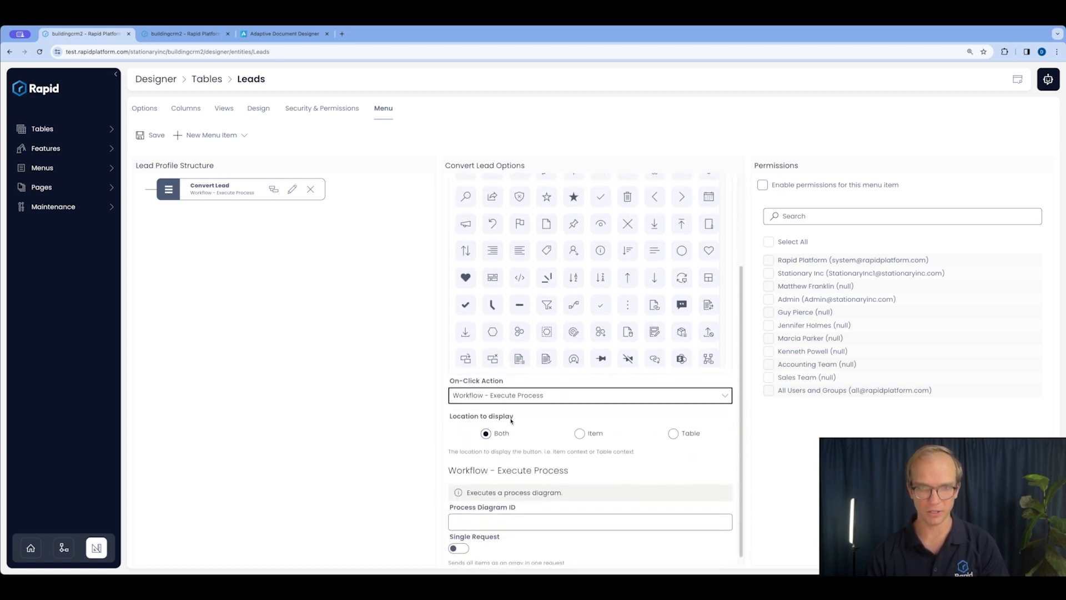
# - Look up the process diagram ID of the Lead to Customer Conversion workflow, comparing its address with the New Lead Process diagram
pyautogui.click(500, 515)
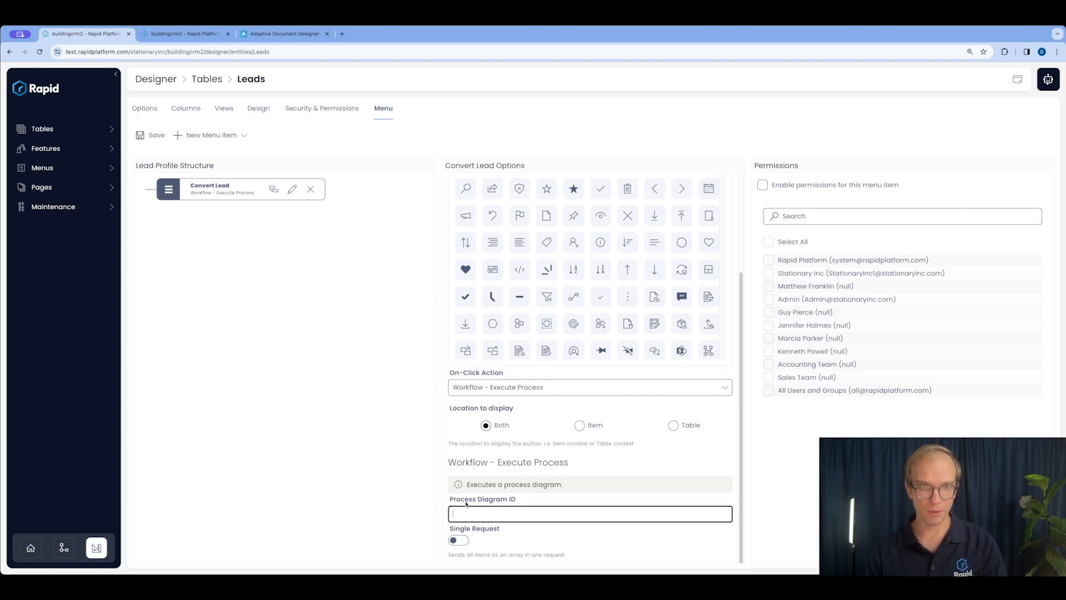
pyautogui.click(177, 34)
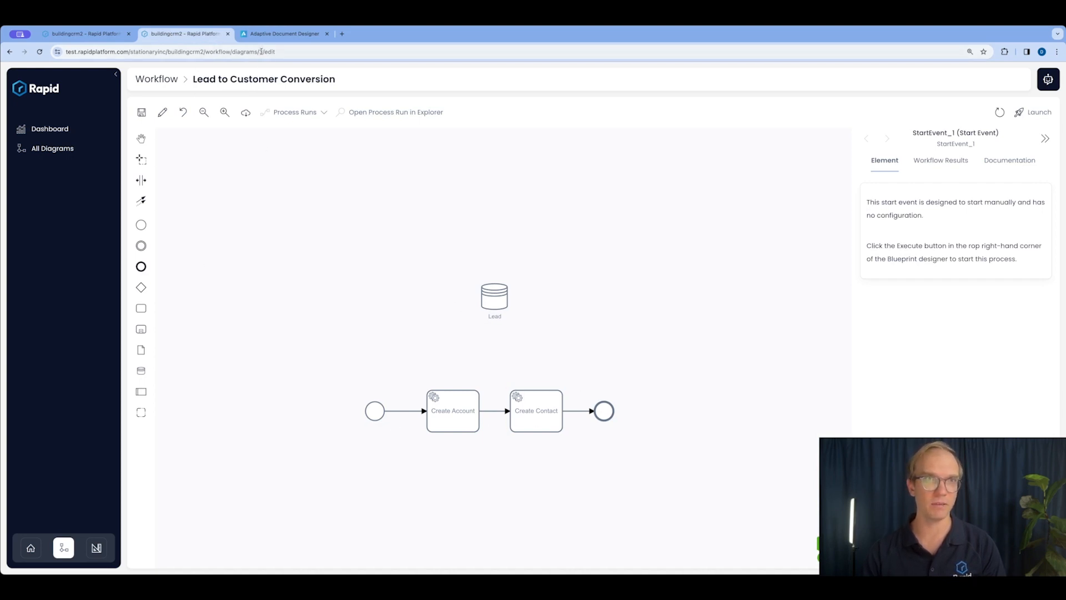
pyautogui.click(47, 150)
pyautogui.click(200, 201)
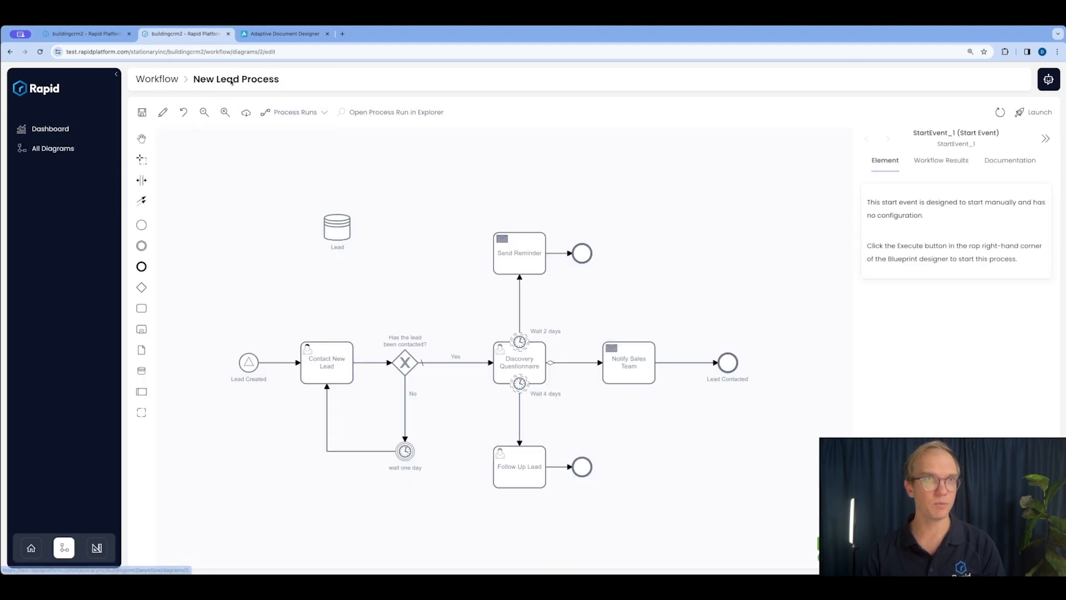
pyautogui.click(52, 148)
pyautogui.click(208, 186)
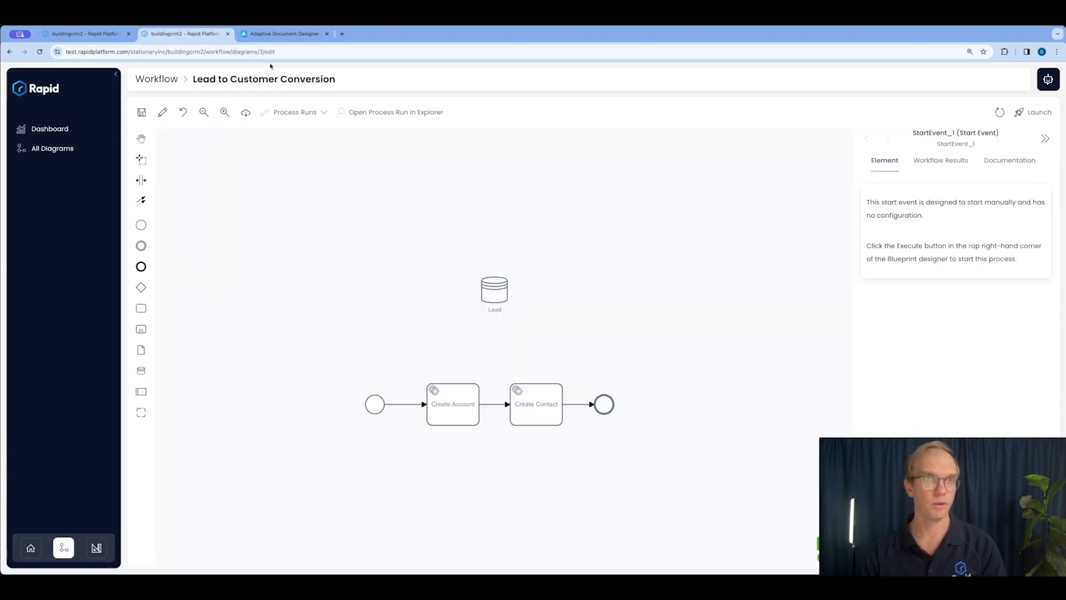
# - Set the Convert Lead menu item's Process Diagram ID to 3 and save the Leads table's menu
pyautogui.click(94, 35)
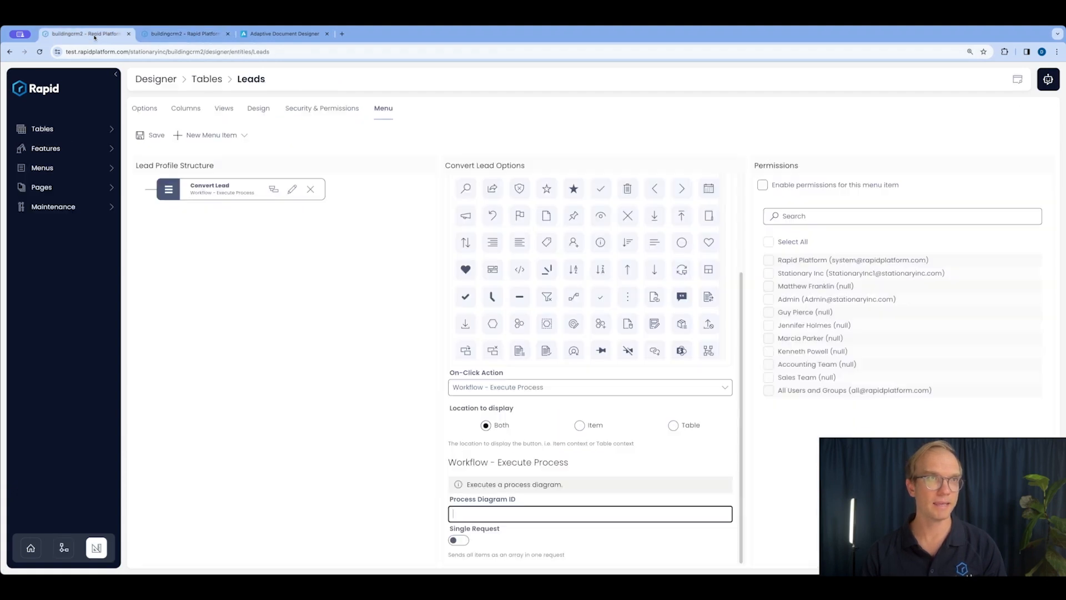
pyautogui.click(395, 509)
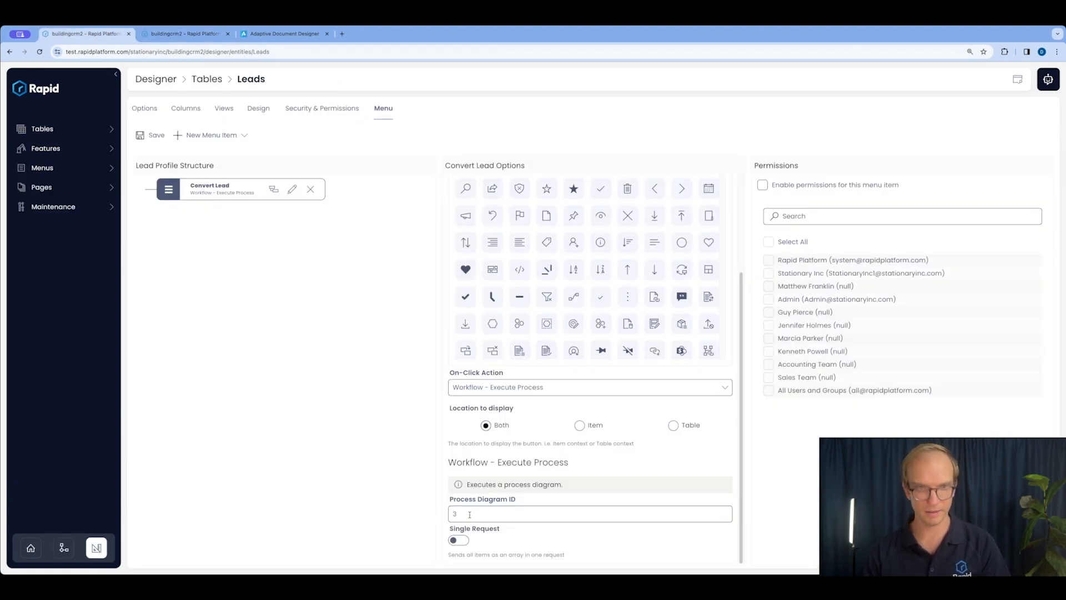
pyautogui.click(152, 140)
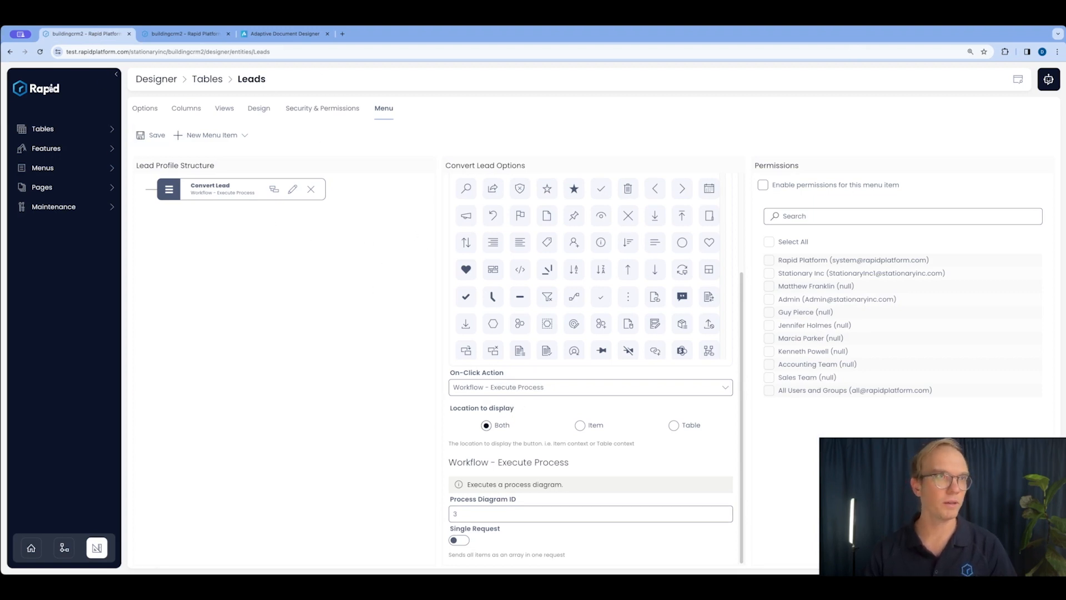
# - Reload the Explorer, open the Business 456 lead with status Contacted, and run Convert Lead on it
pyautogui.click(19, 89)
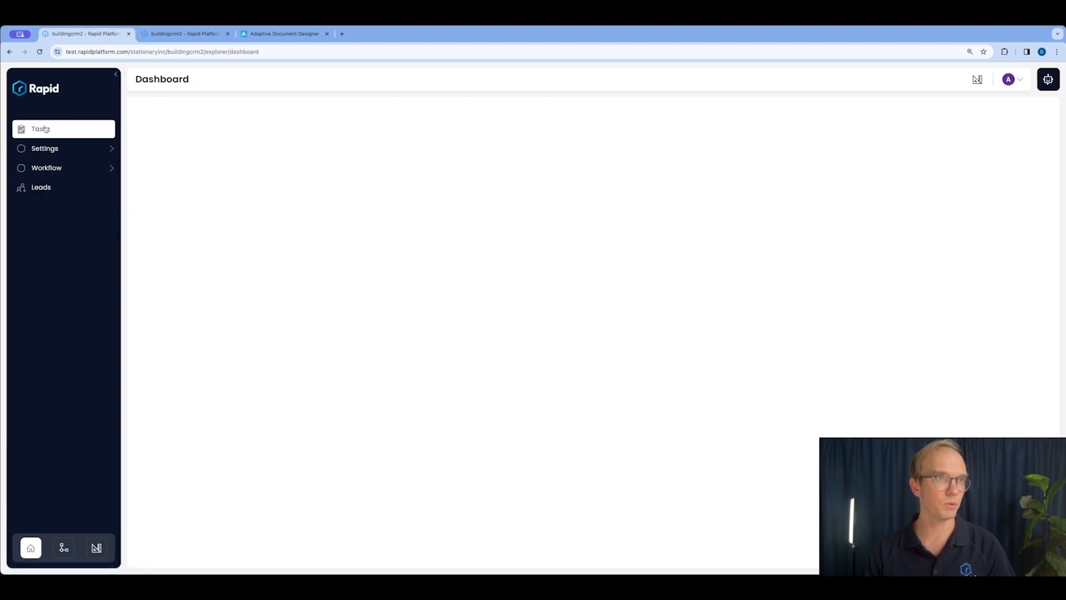
pyautogui.click(39, 52)
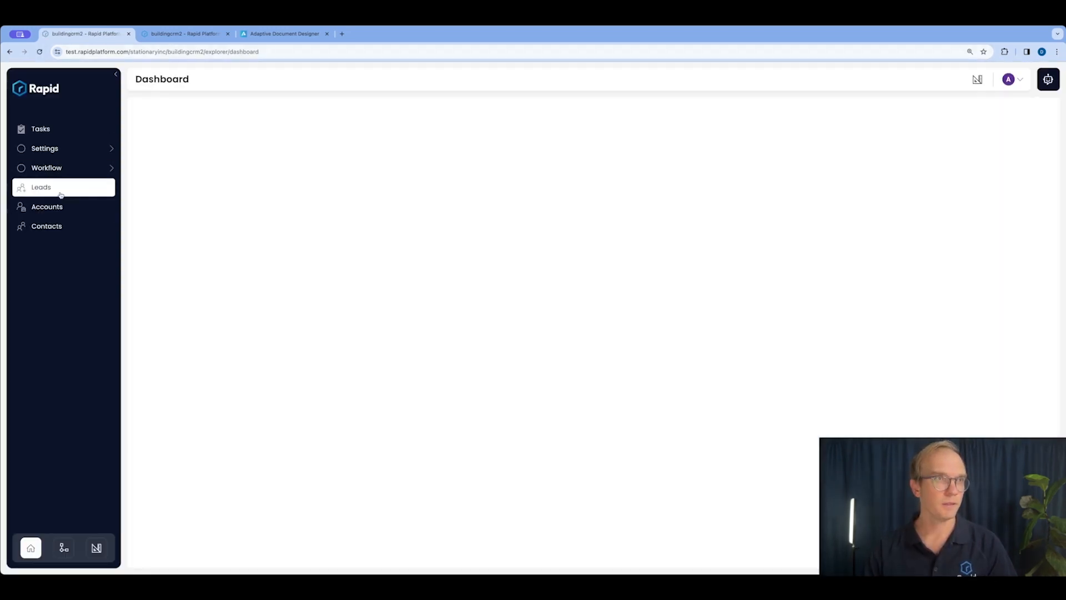
pyautogui.click(55, 189)
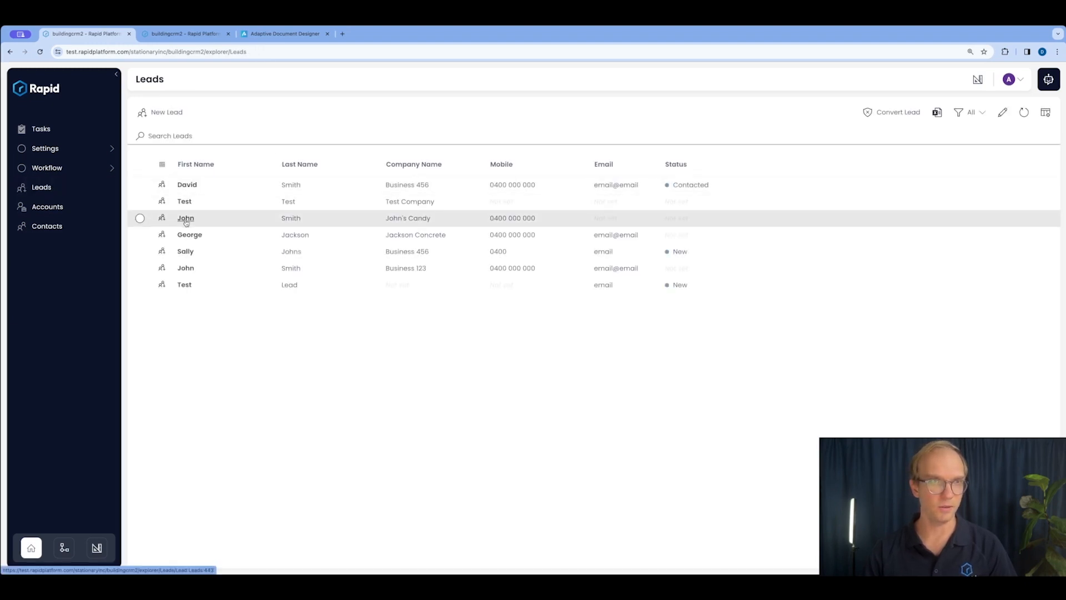
pyautogui.click(187, 186)
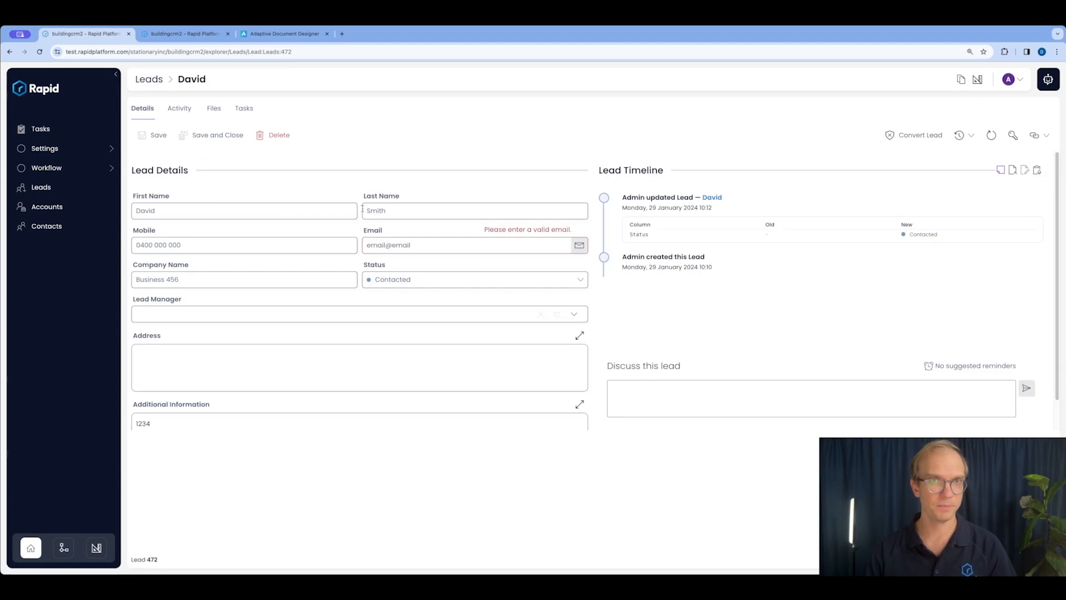
pyautogui.click(914, 140)
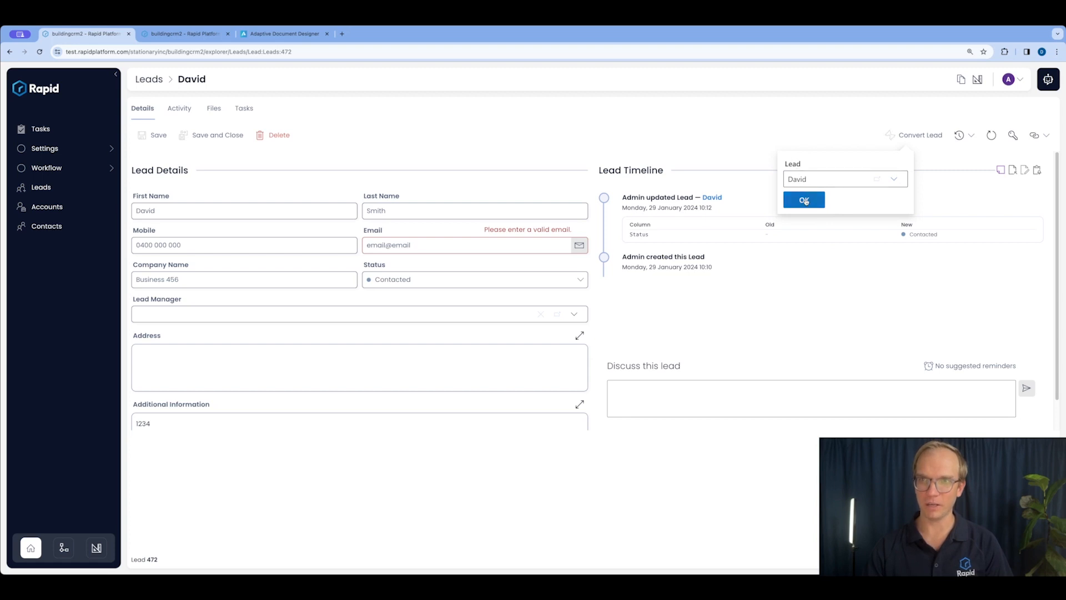
pyautogui.click(805, 201)
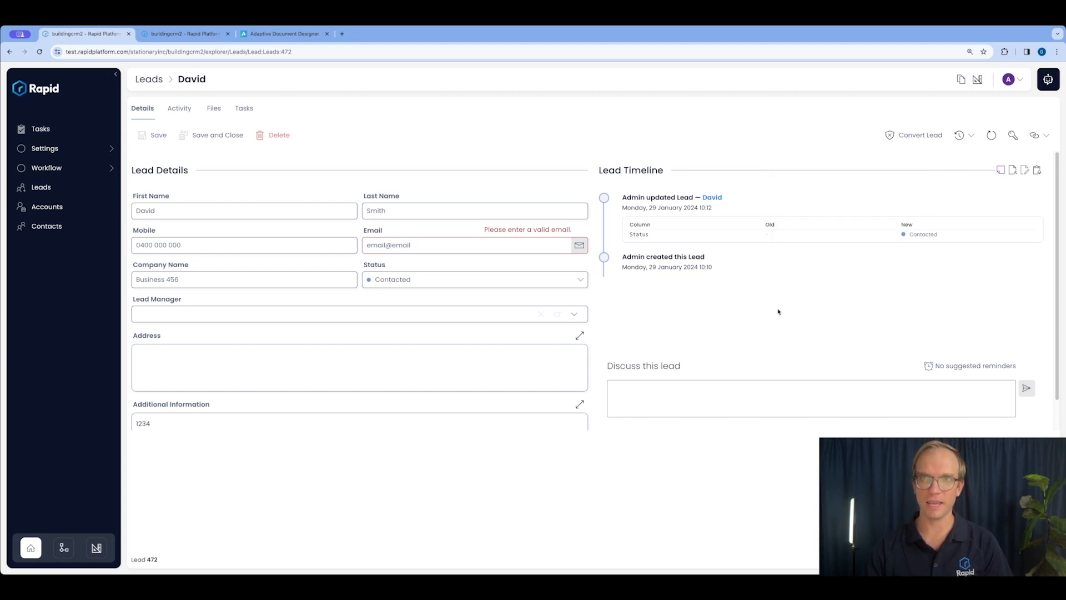
# - Display process run 471 on the Lead to Customer Conversion diagram to check which elements were executed
pyautogui.click(174, 35)
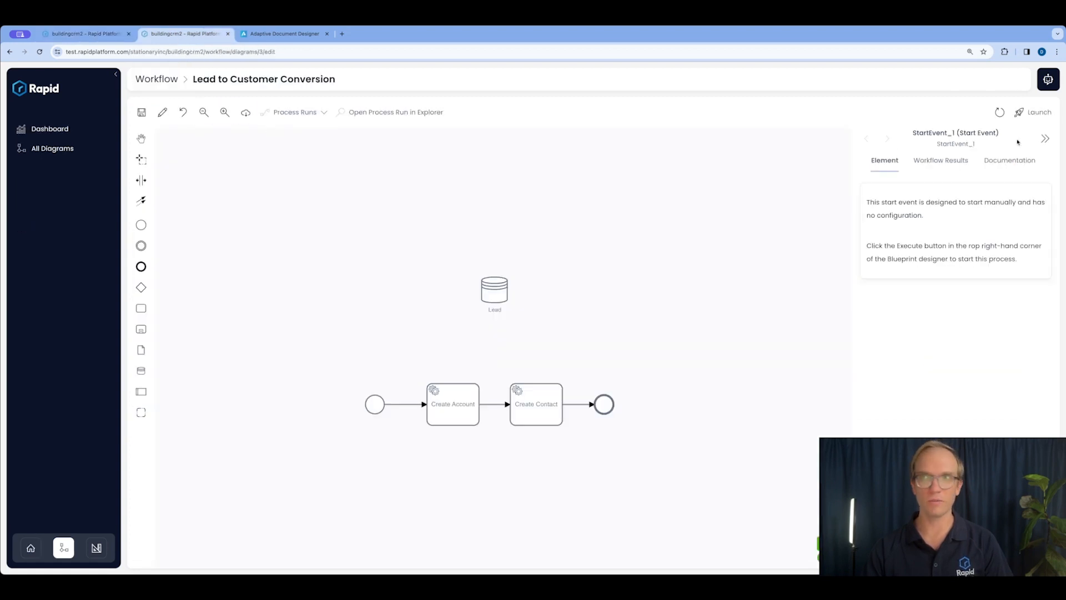
pyautogui.click(290, 114)
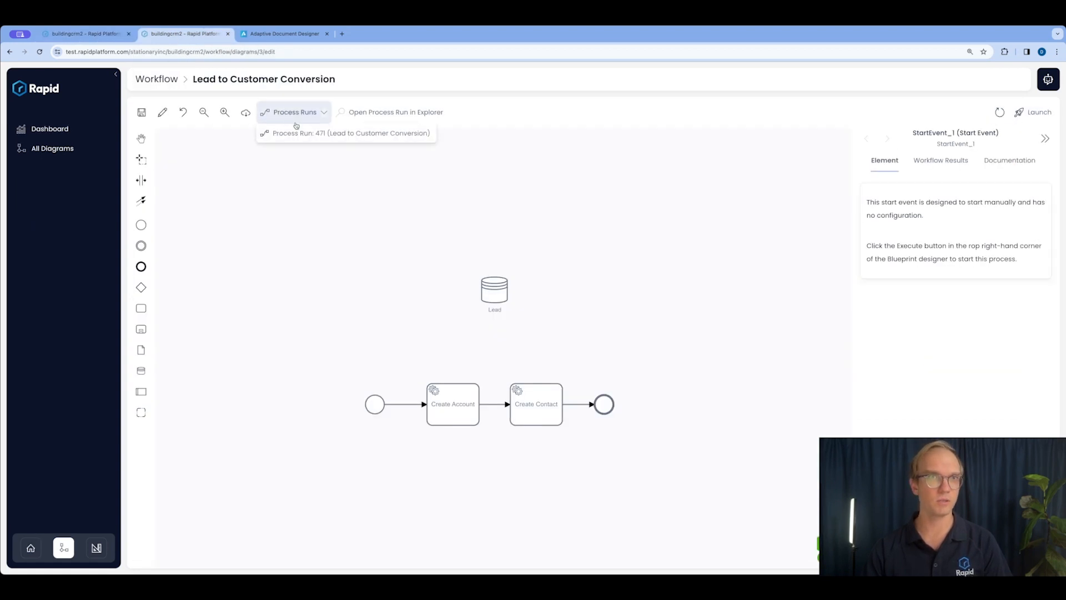
pyautogui.click(330, 139)
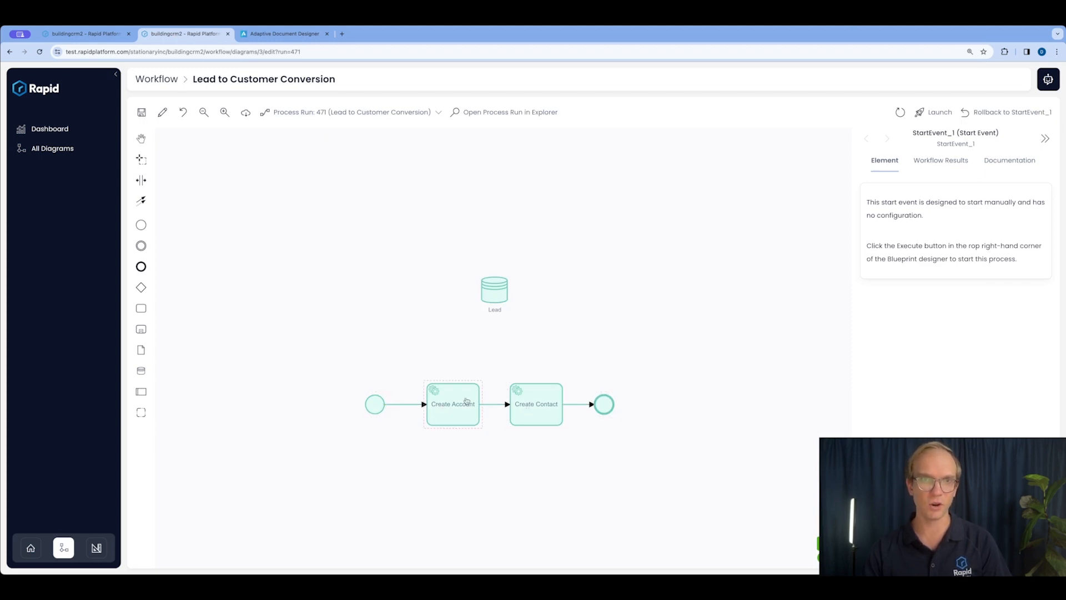
# - Review the Business 456 account and the contact created from the converted lead in the Explorer
pyautogui.click(88, 38)
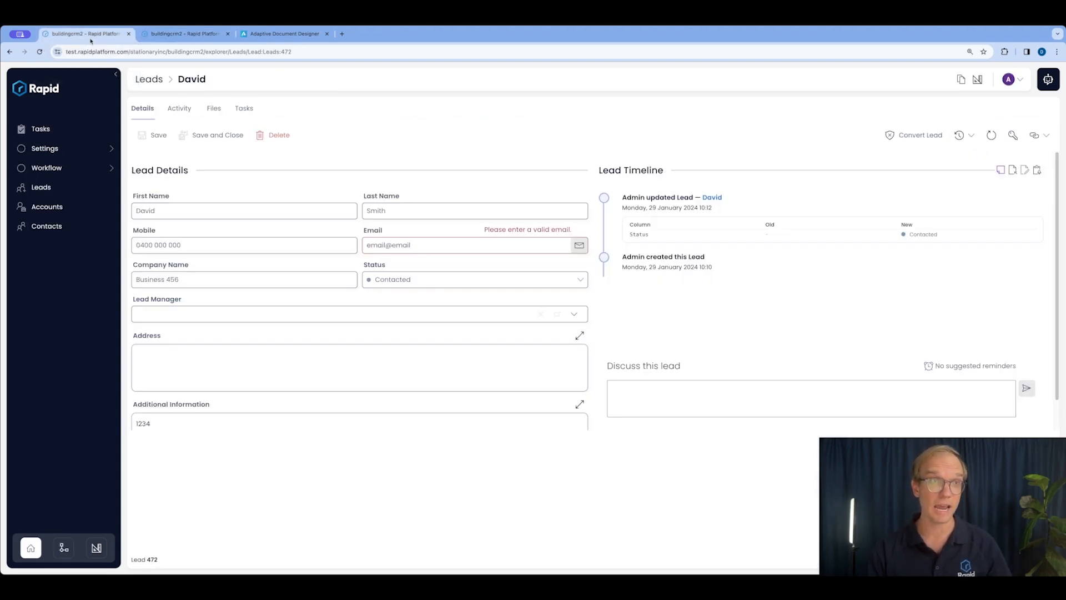
pyautogui.click(54, 205)
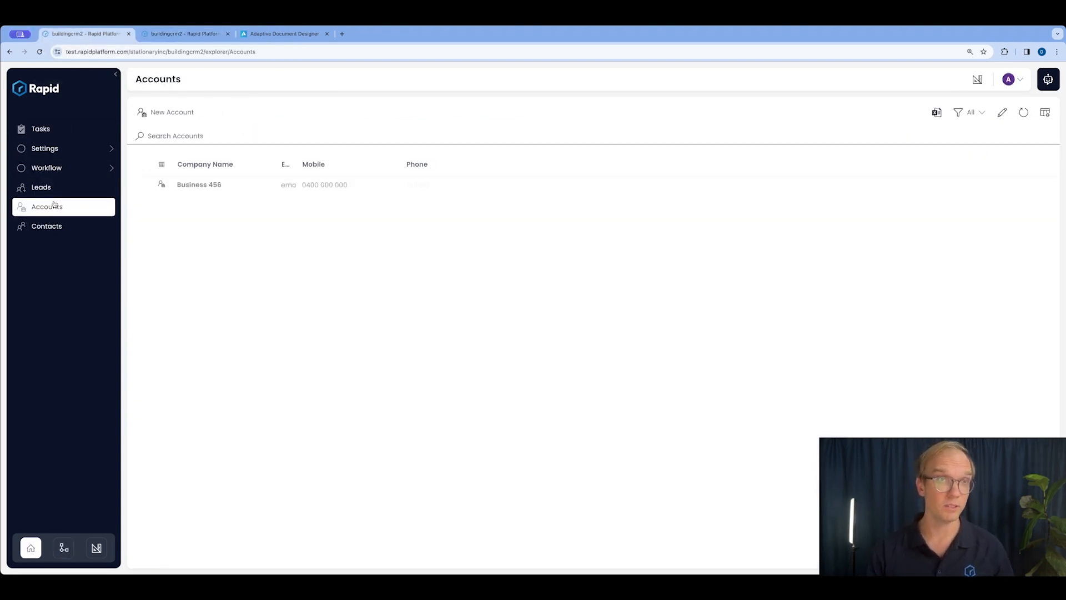
pyautogui.click(214, 187)
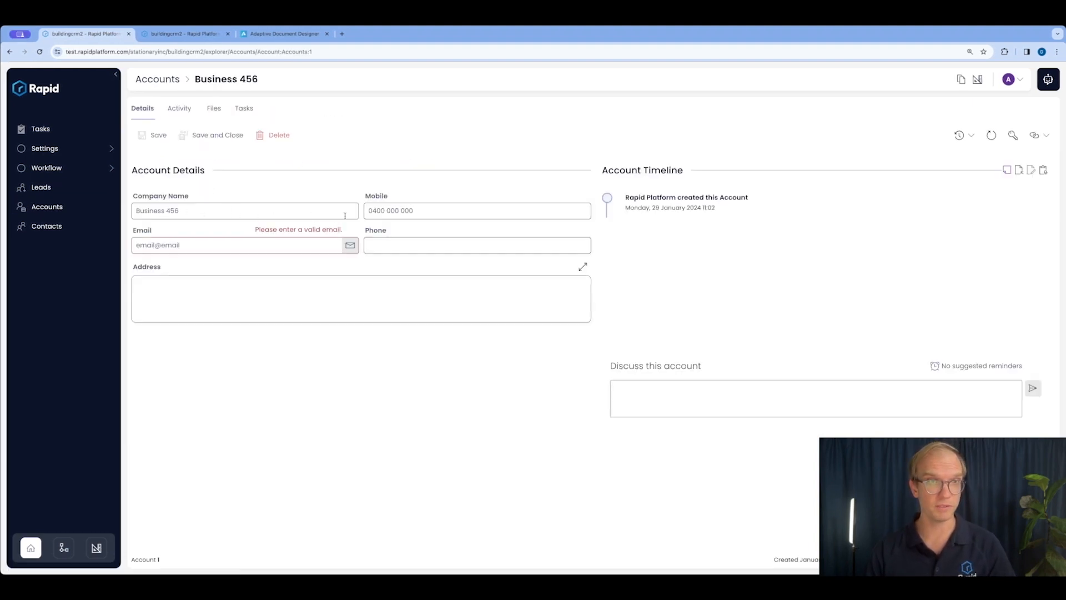
pyautogui.click(47, 227)
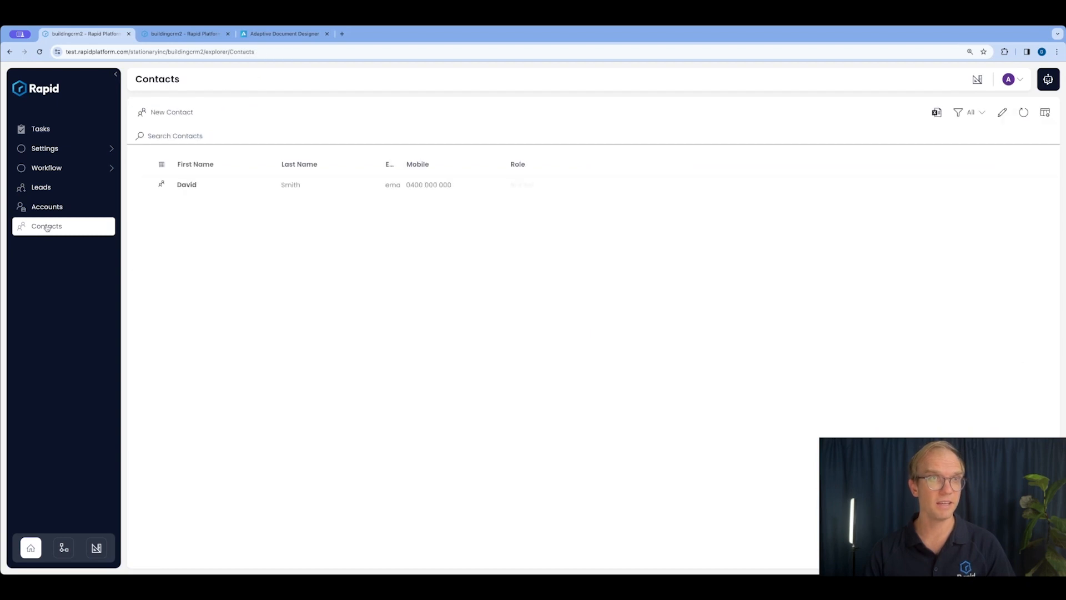
pyautogui.click(187, 186)
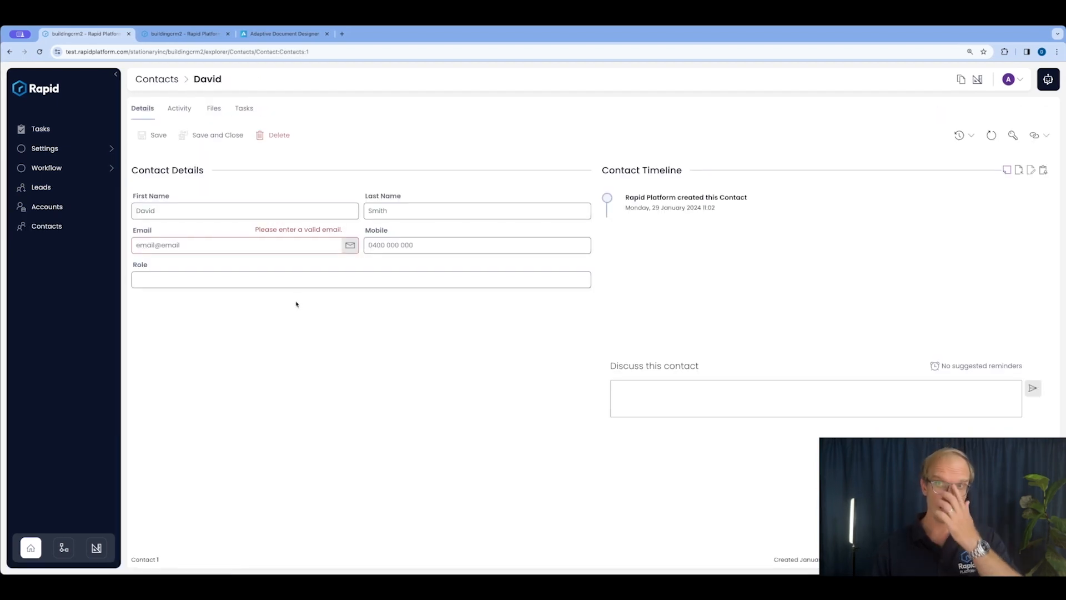